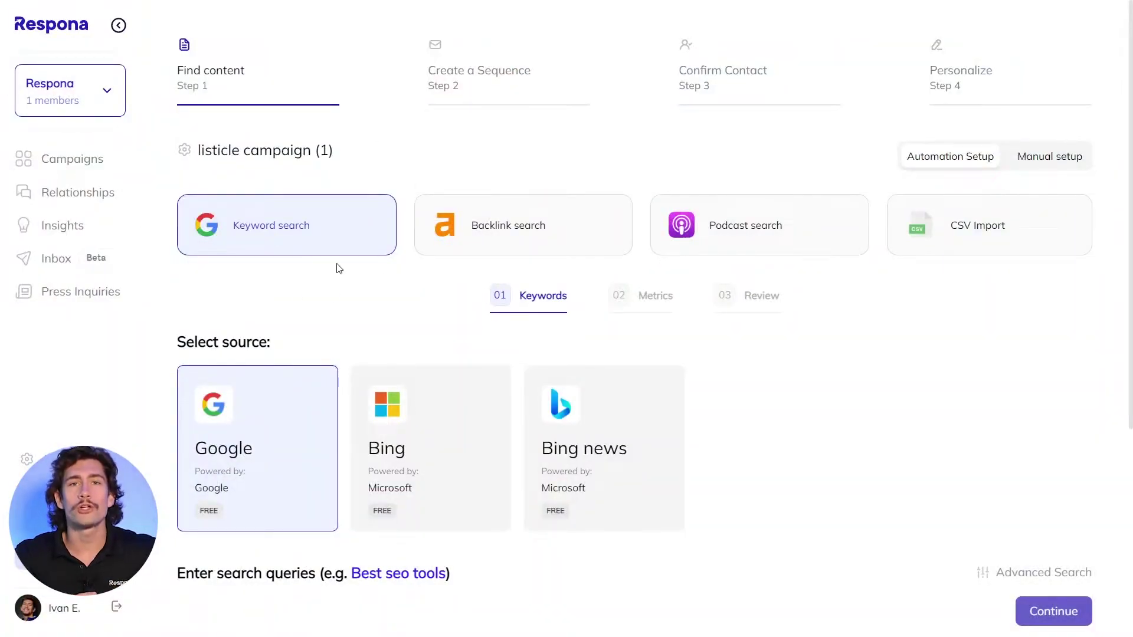
Preview the Backlink search and Podcast search content sources, scrolling through each one's settings.
{"action": "scroll", "coordinate": [340, 277], "scroll_direction": "down", "scroll_amount": 1}
{"action": "scroll", "coordinate": [340, 277], "scroll_direction": "down", "scroll_amount": 4}
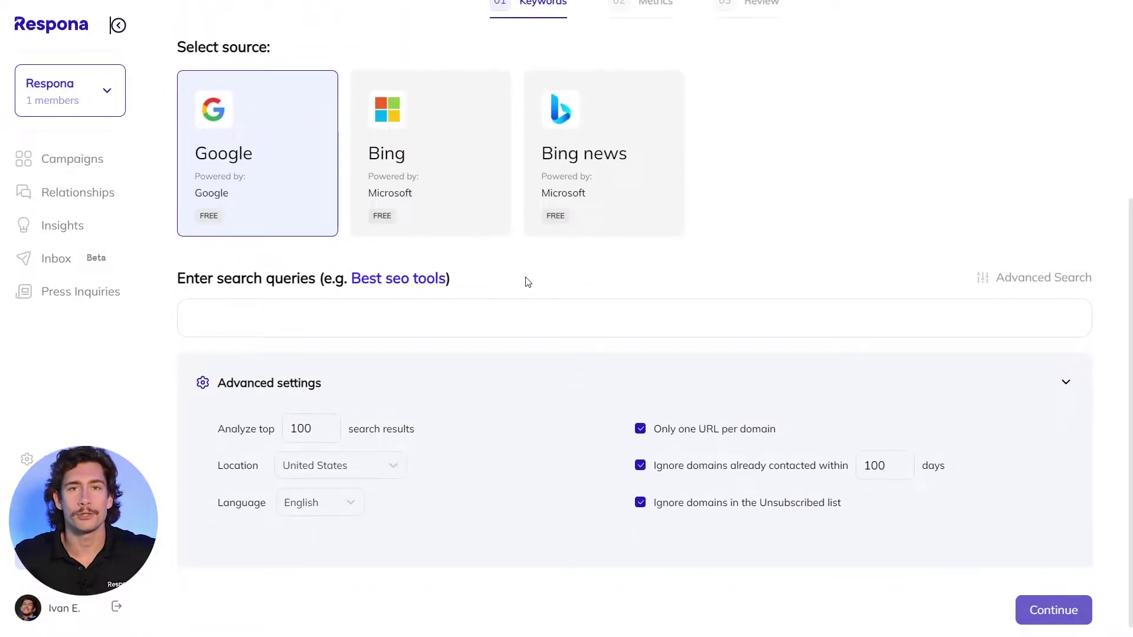
{"action": "scroll", "coordinate": [531, 280], "scroll_direction": "up", "scroll_amount": 5}
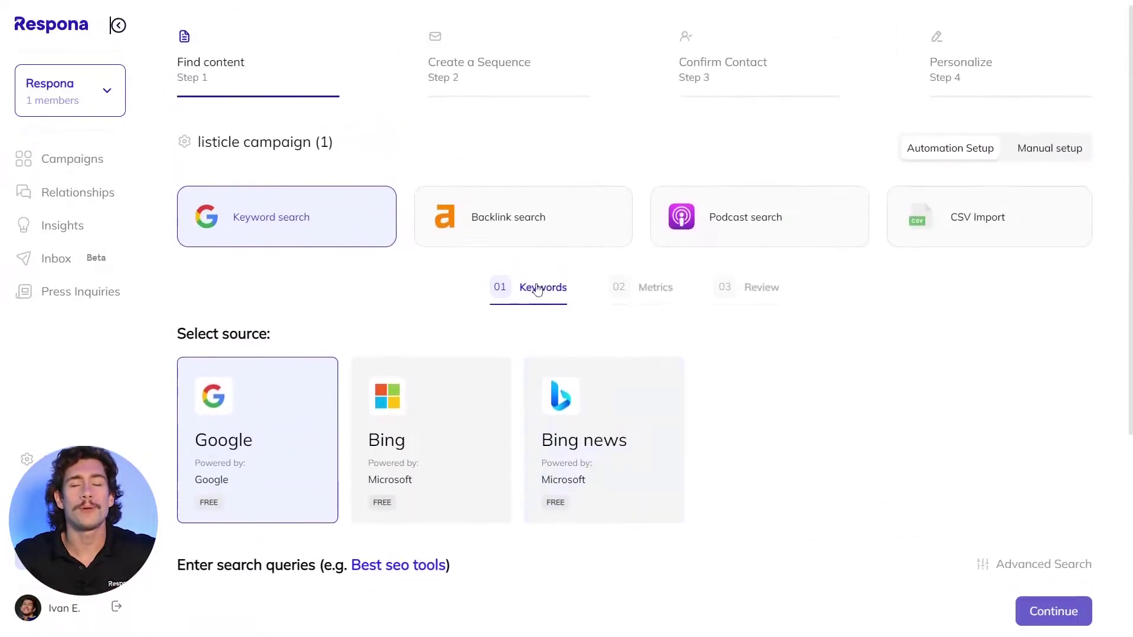
{"action": "left_click", "coordinate": [559, 230]}
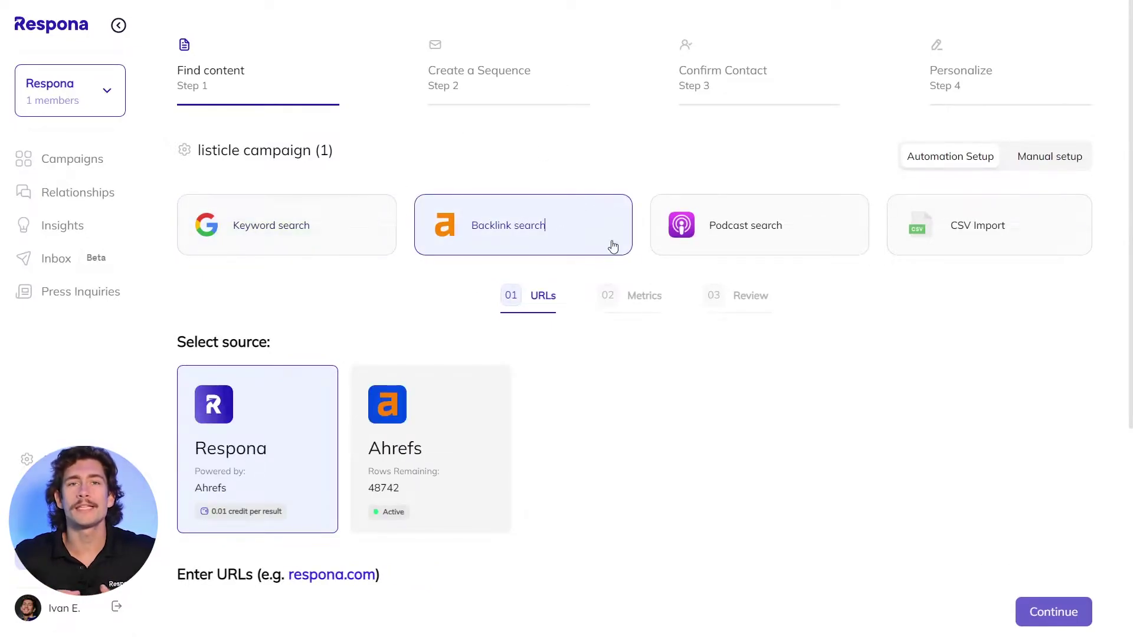
{"action": "scroll", "coordinate": [595, 371], "scroll_direction": "down", "scroll_amount": 5}
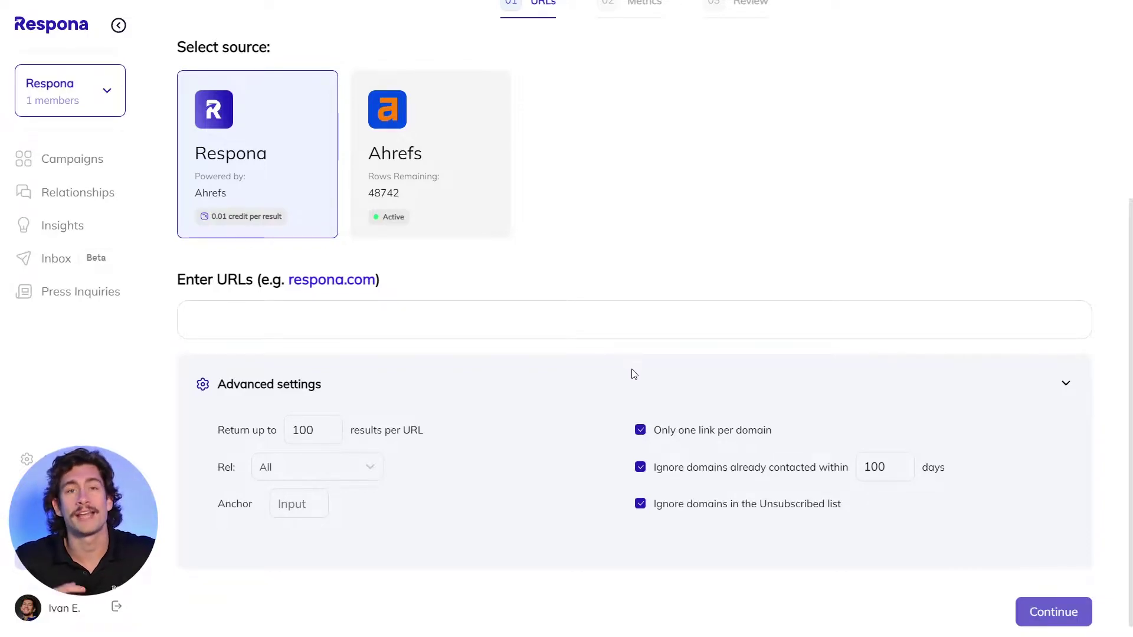
{"action": "scroll", "coordinate": [643, 379], "scroll_direction": "up", "scroll_amount": 5}
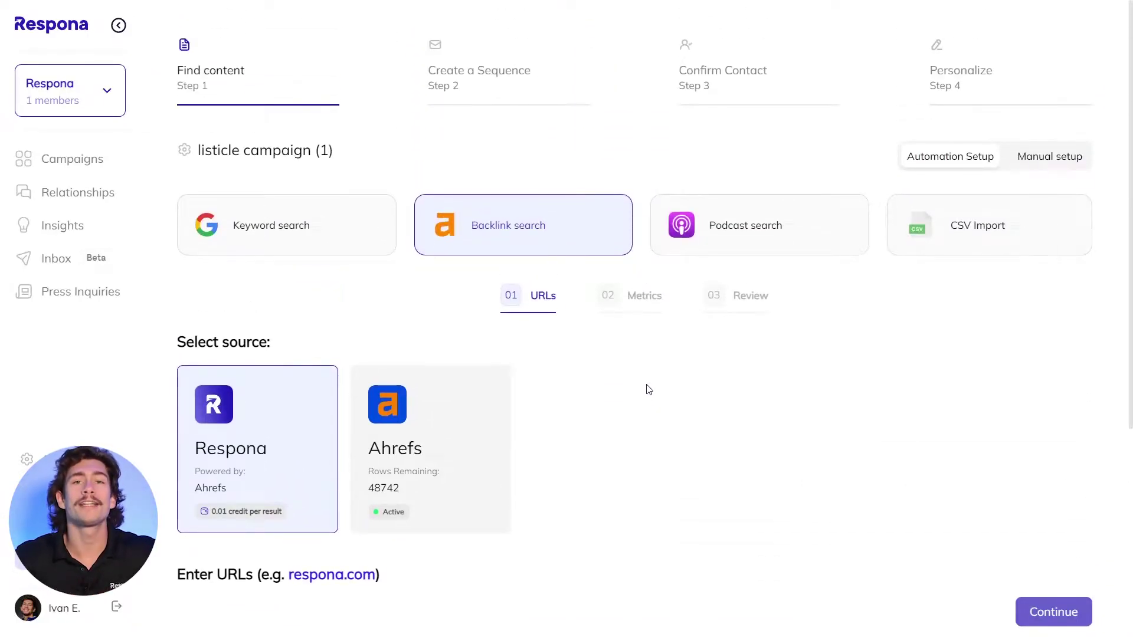
{"action": "left_click", "coordinate": [784, 242]}
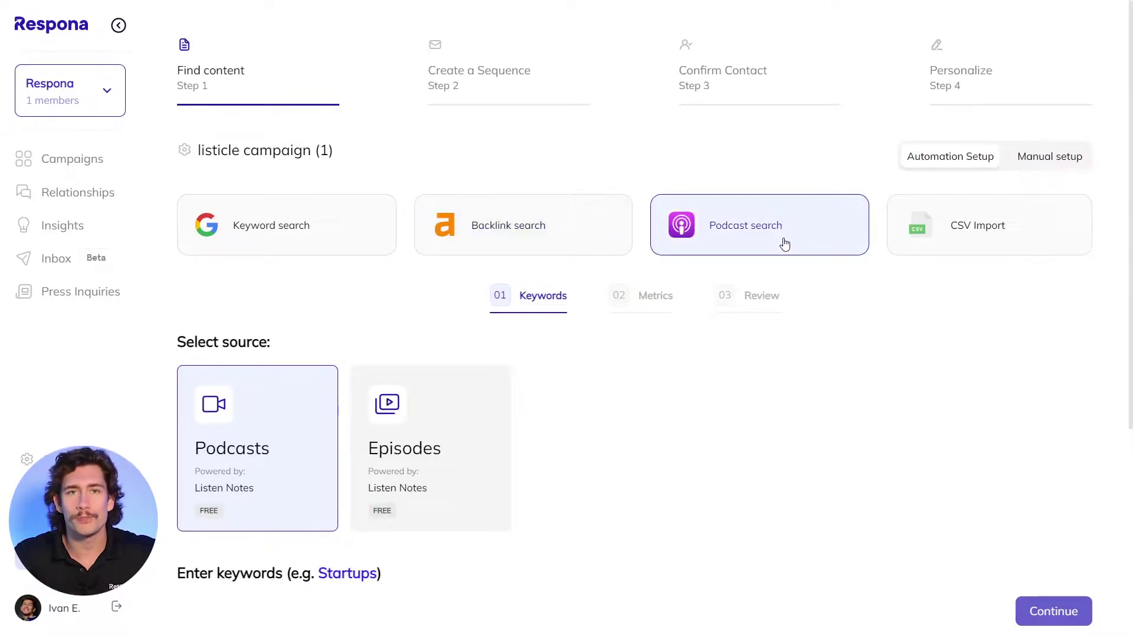
{"action": "scroll", "coordinate": [784, 266], "scroll_direction": "down", "scroll_amount": 5}
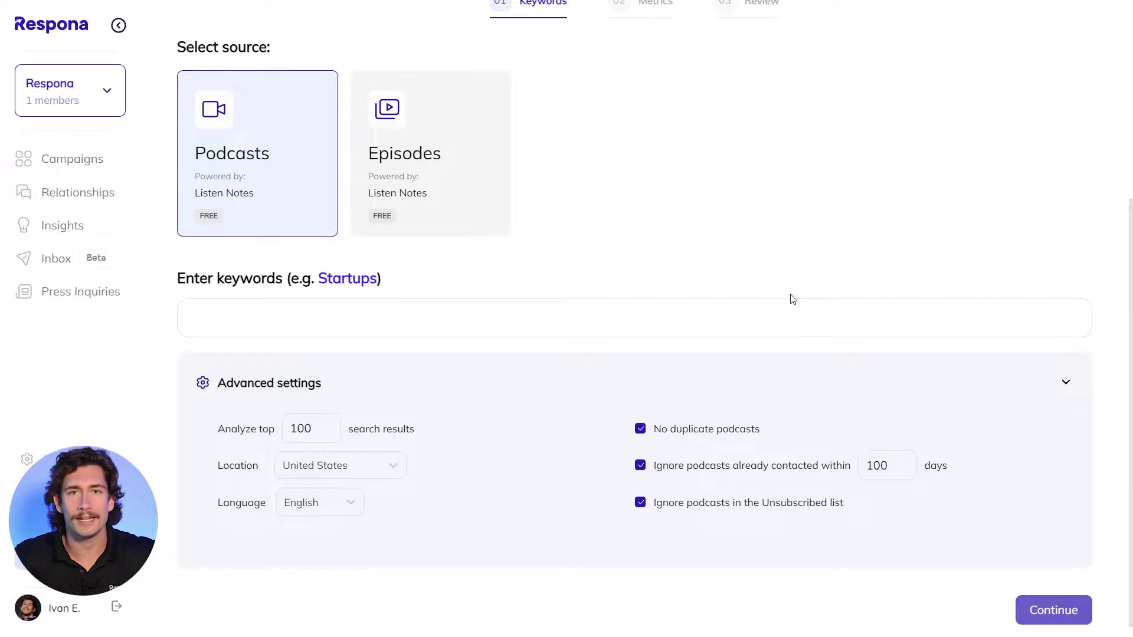
{"action": "scroll", "coordinate": [793, 300], "scroll_direction": "up", "scroll_amount": 5}
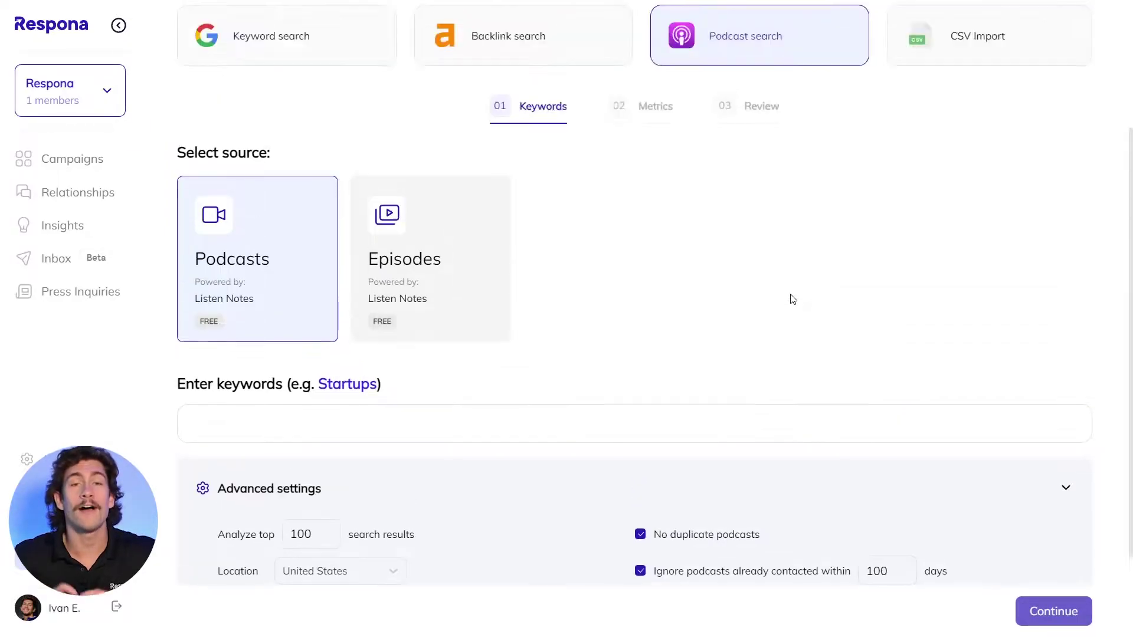
Switch the content source to CSV Import and choose the Opportunities import mode, which requires a URL field.
{"action": "left_click", "coordinate": [997, 243]}
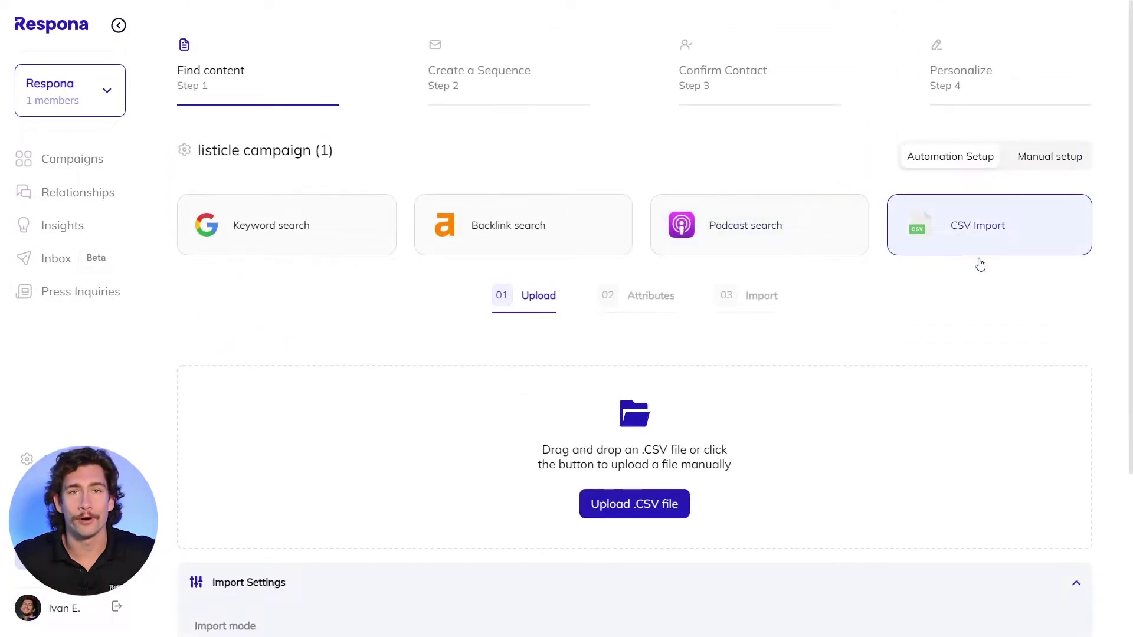
{"action": "scroll", "coordinate": [858, 338], "scroll_direction": "down", "scroll_amount": 4}
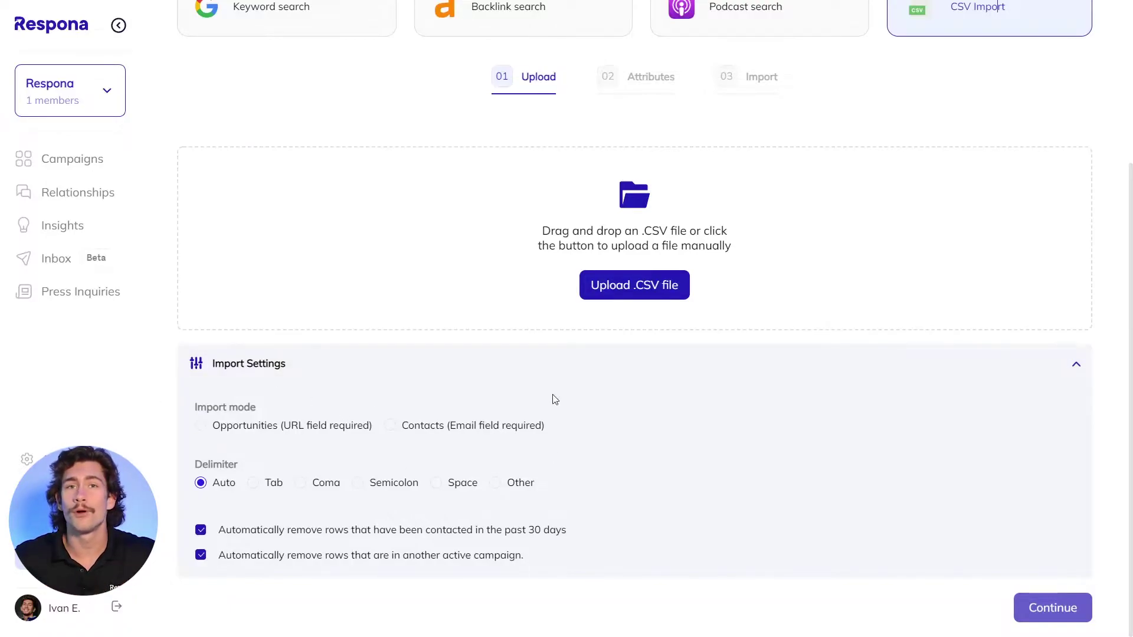
{"action": "left_click", "coordinate": [201, 426]}
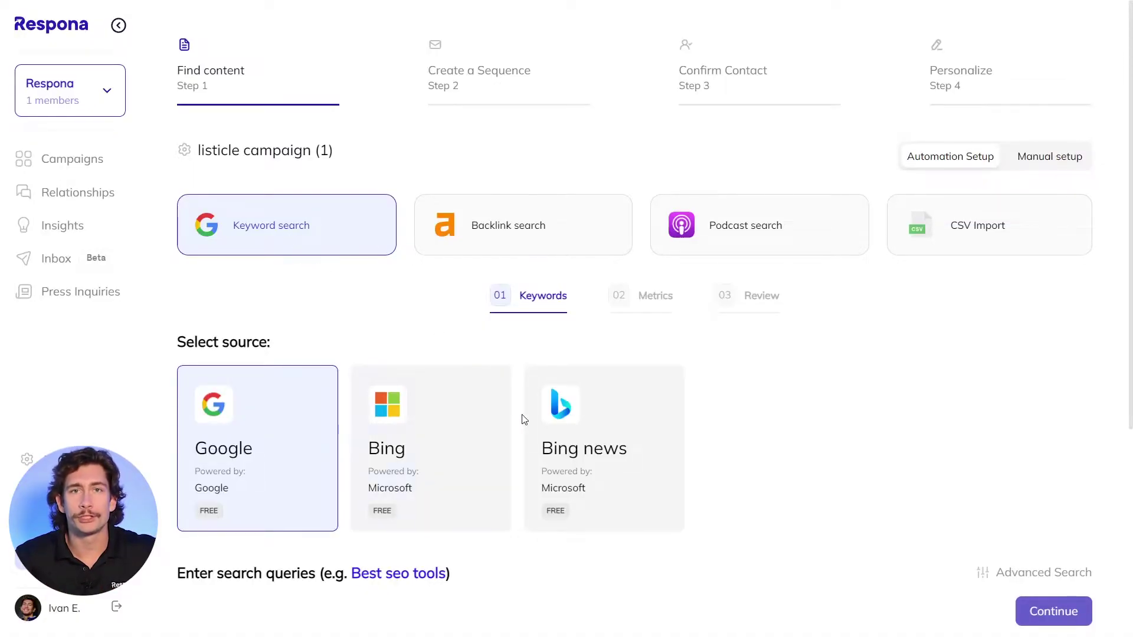
Paste the queries for best link building, outreach and seo tools, each excluding -respona.
{"action": "scroll", "coordinate": [523, 346], "scroll_direction": "down", "scroll_amount": 5}
{"action": "scroll", "coordinate": [532, 426], "scroll_direction": "down", "scroll_amount": 1}
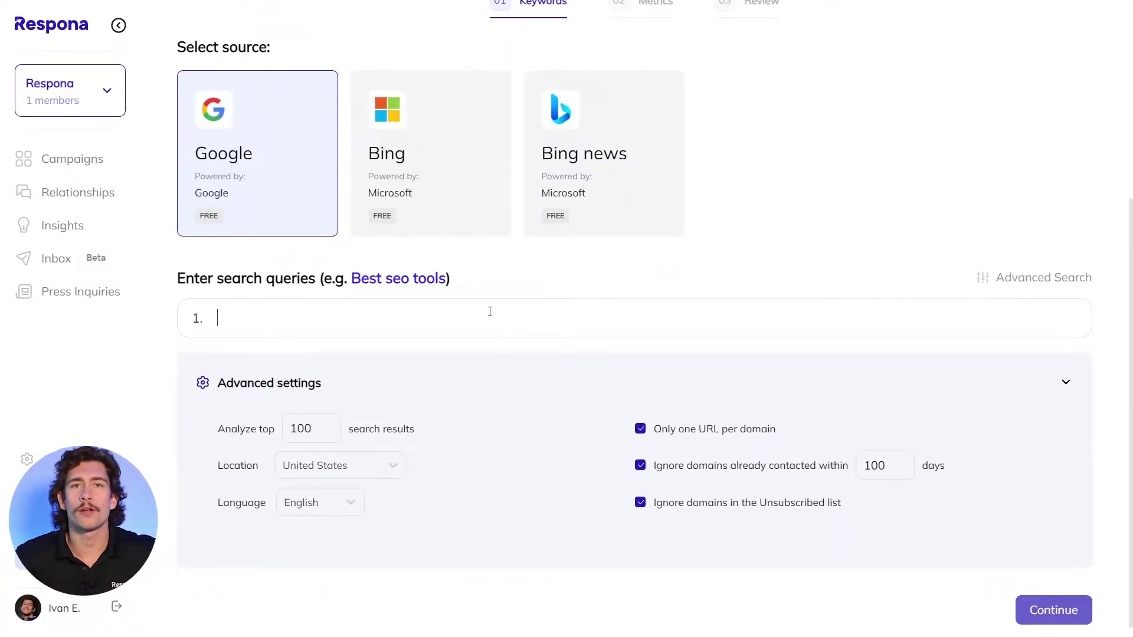
{"action": "type", "text": "best link building tools -respona best outreach tools -respona best seo tools -respona"}
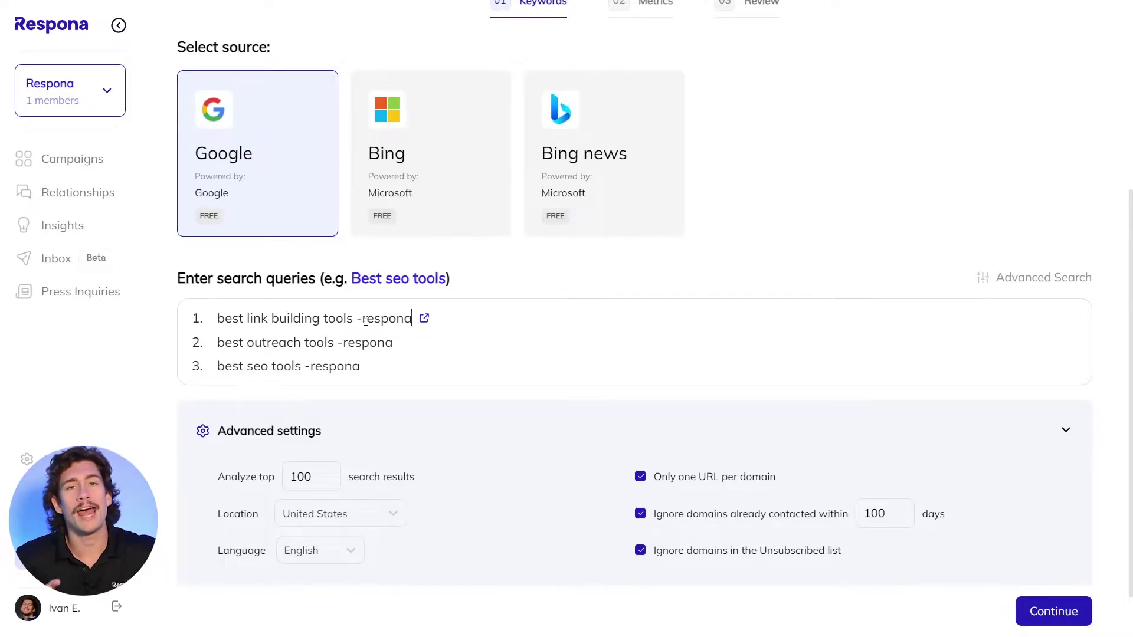
{"action": "left_click_drag", "start_coordinate": [359, 319], "coordinate": [415, 321]}
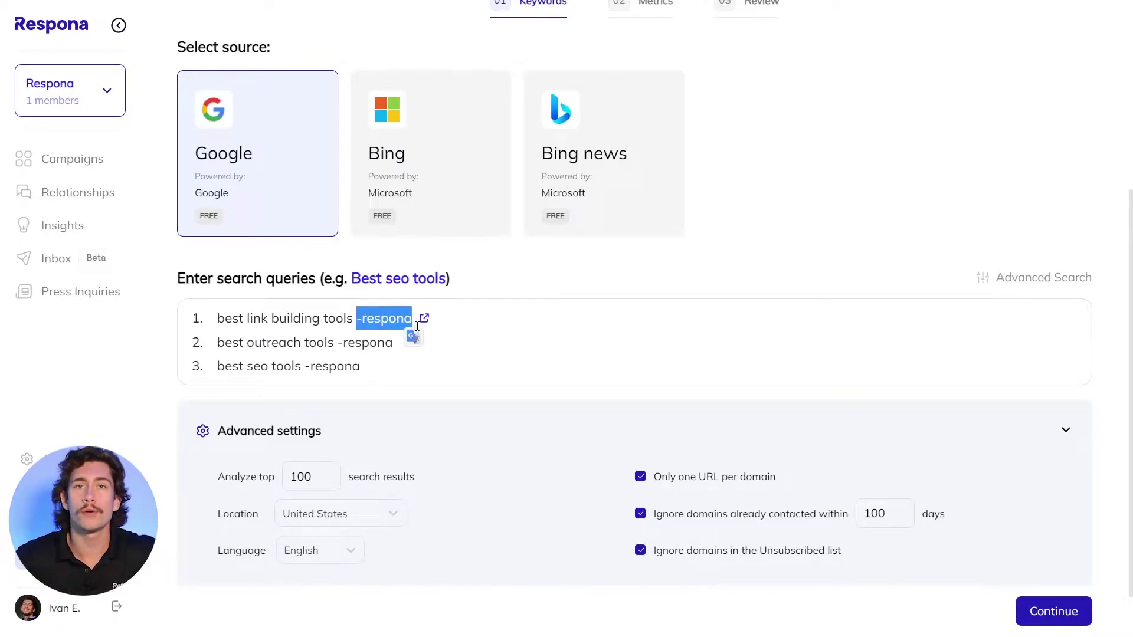
{"action": "left_click", "coordinate": [470, 314]}
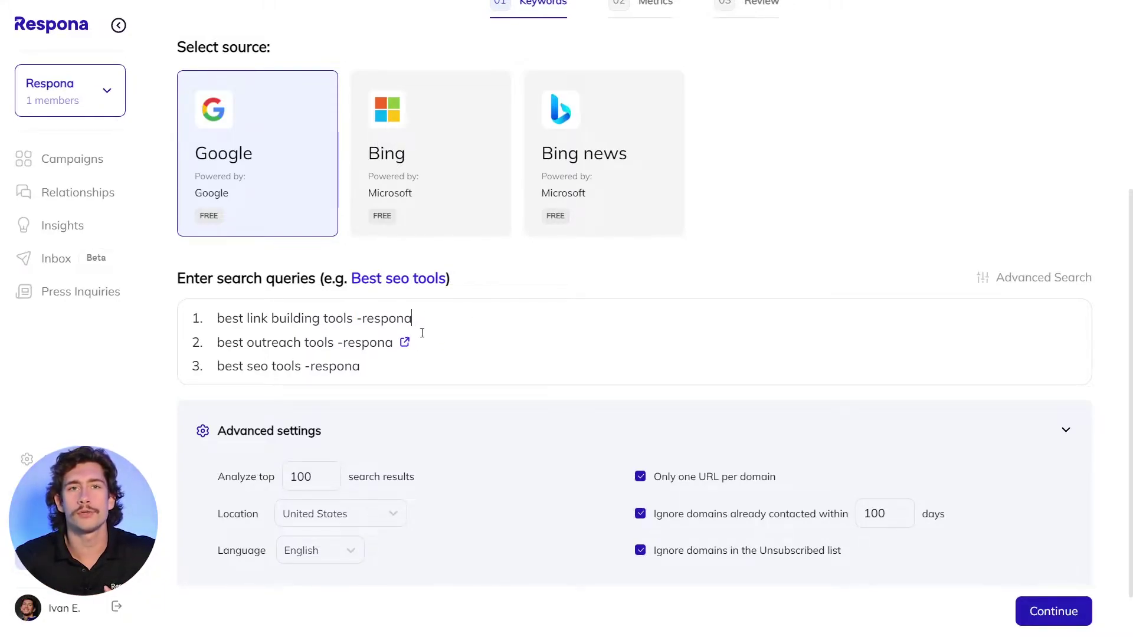
{"action": "left_click_drag", "start_coordinate": [207, 345], "coordinate": [337, 344]}
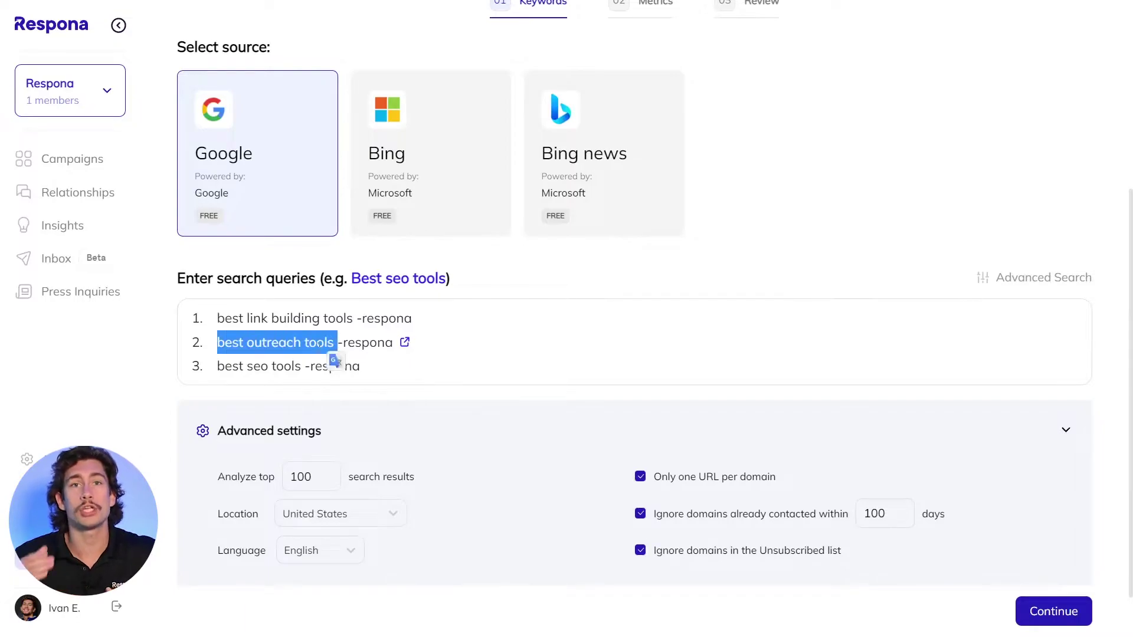
{"action": "left_click_drag", "start_coordinate": [217, 367], "coordinate": [301, 381]}
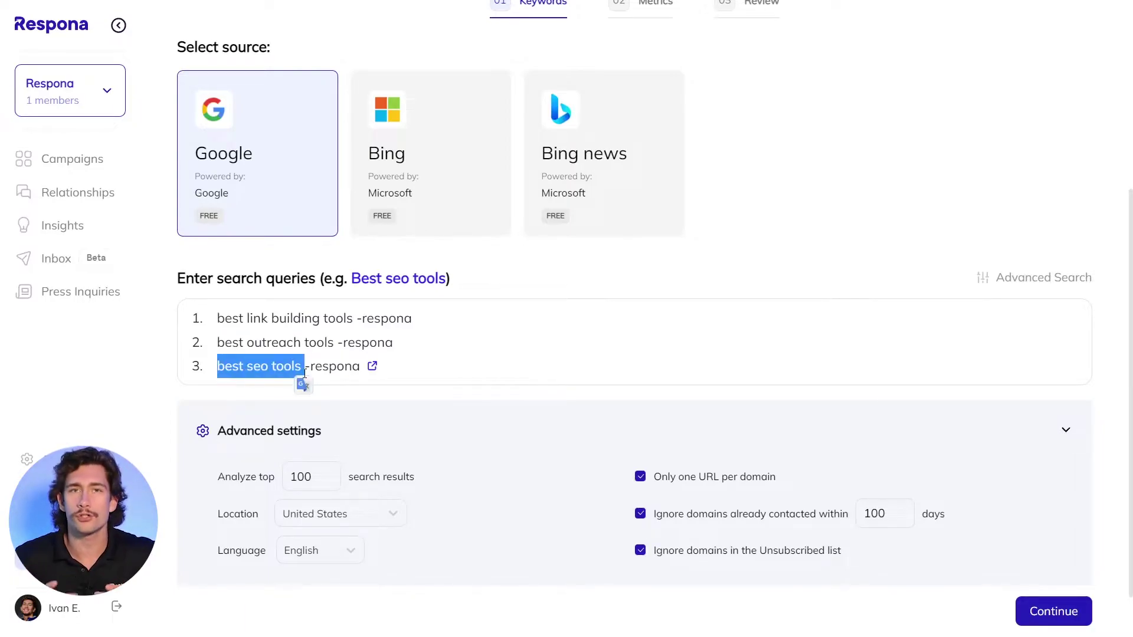
{"action": "left_click", "coordinate": [339, 410]}
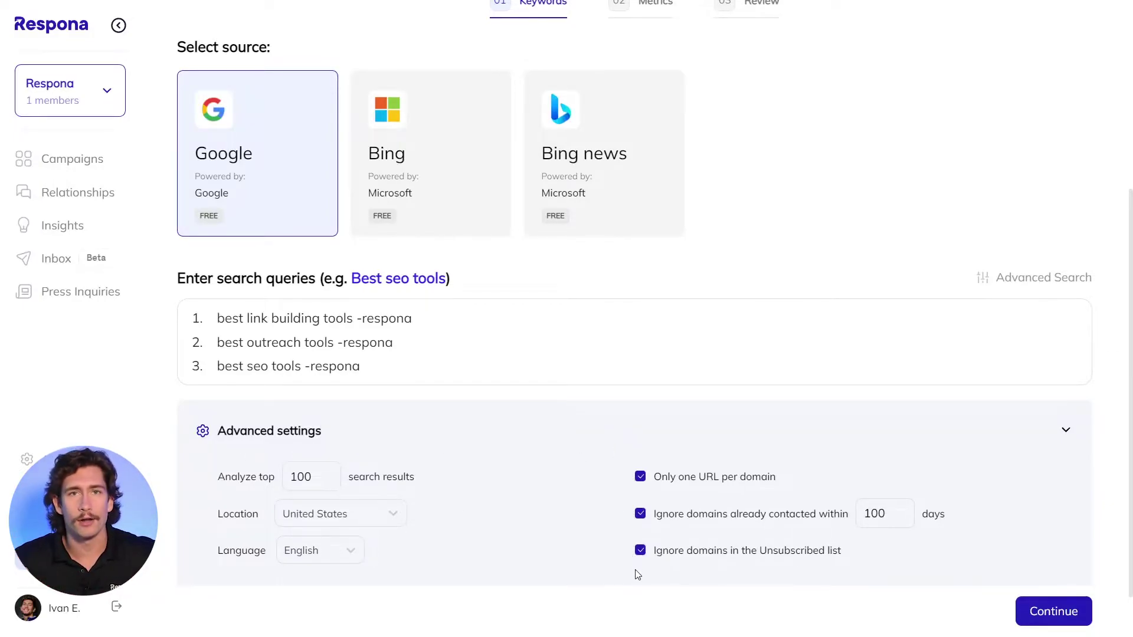
Keep the Domain rating 30–100 metrics filter and run the keyword search automation.
{"action": "left_click", "coordinate": [1061, 611]}
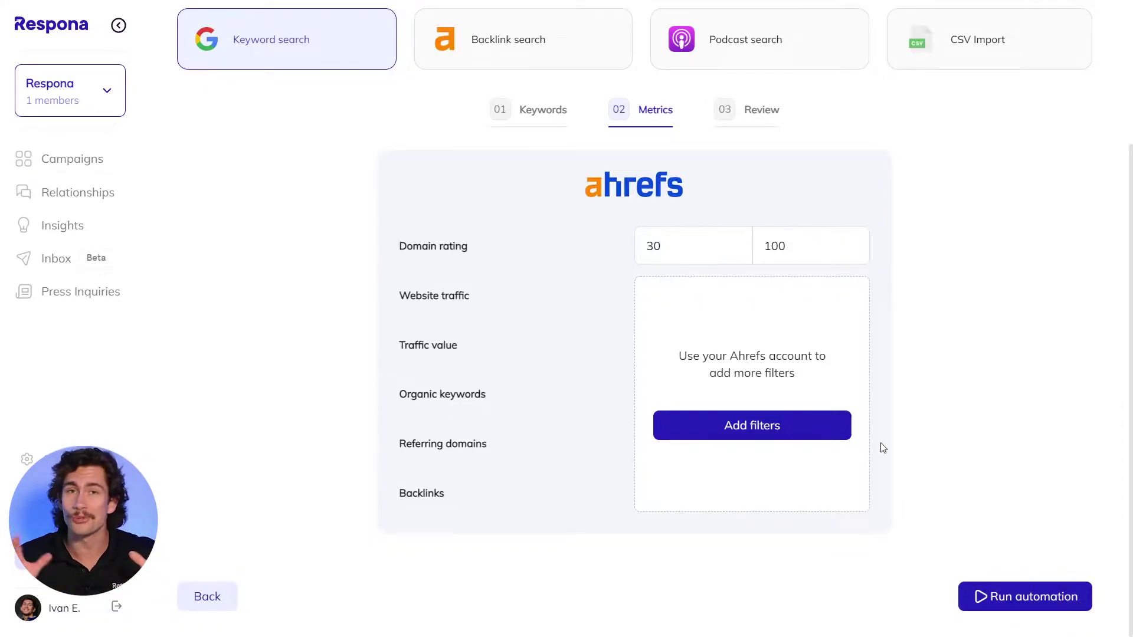
{"action": "left_click", "coordinate": [1015, 590]}
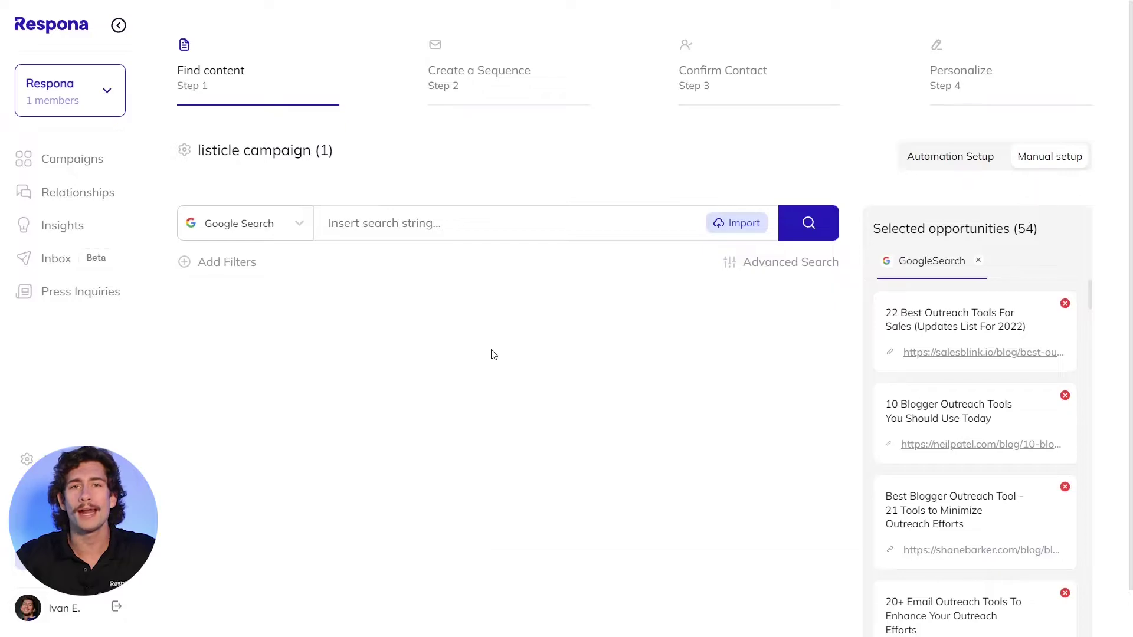
In the sequence email, replace the [day of week] placeholder with the Day of week variable.
{"action": "left_click", "coordinate": [499, 96]}
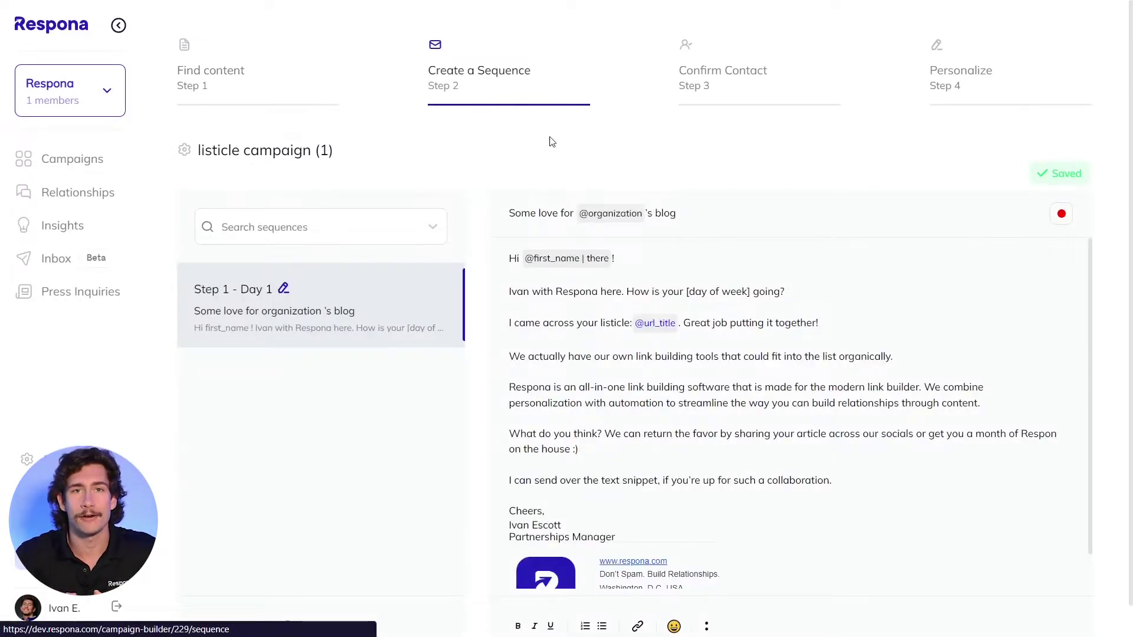
{"action": "left_click_drag", "start_coordinate": [751, 298], "coordinate": [688, 294]}
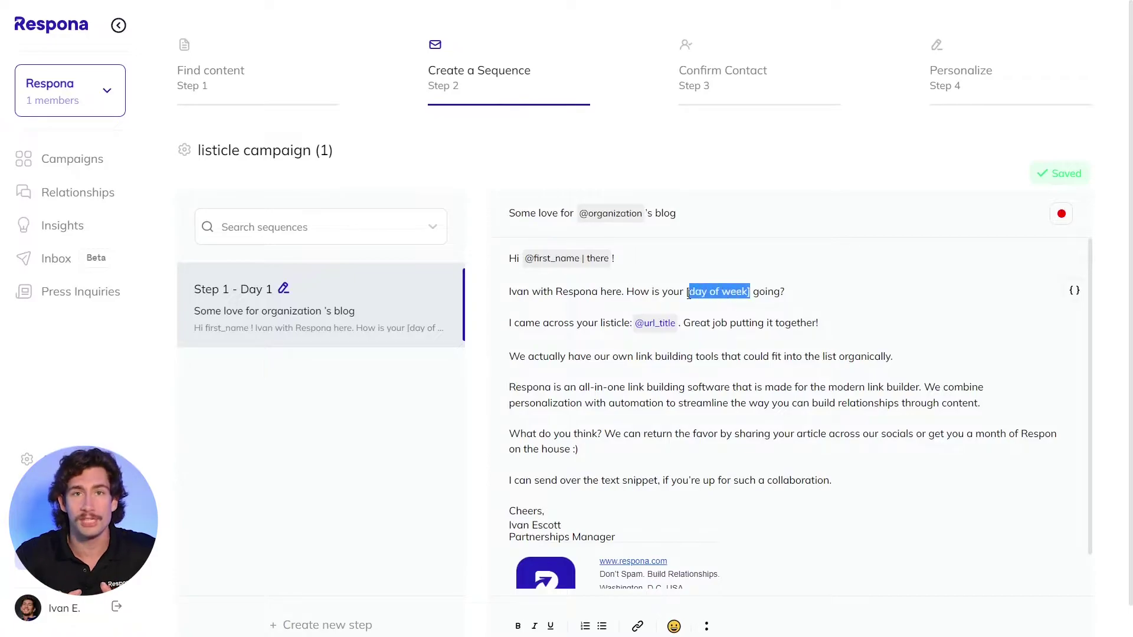
{"action": "key", "text": "BackSpace"}
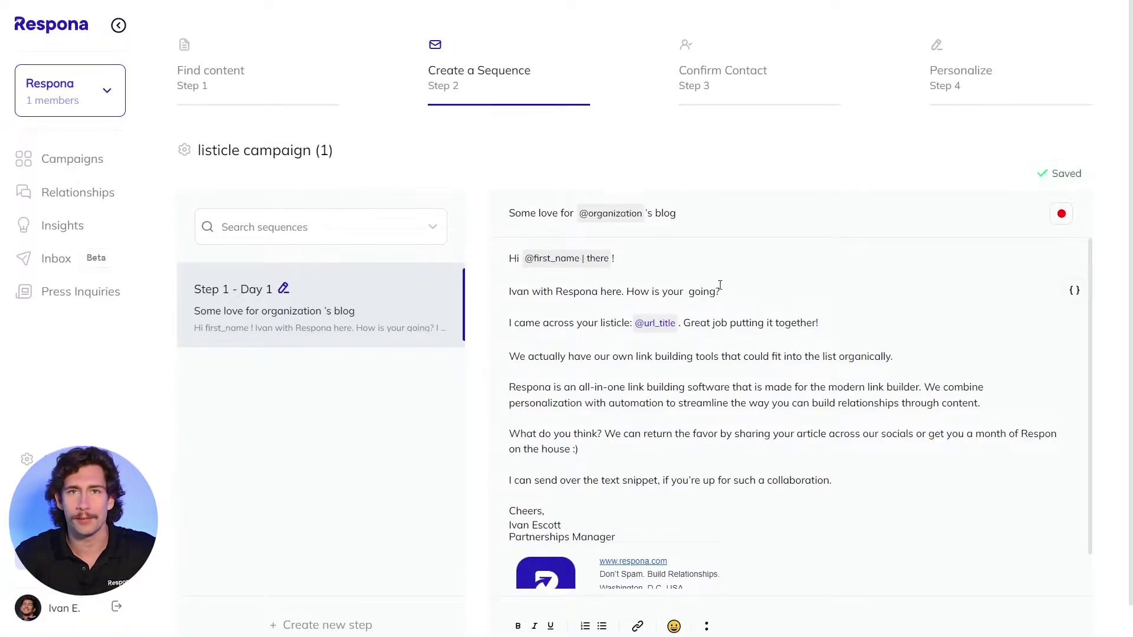
{"action": "left_click", "coordinate": [1079, 296]}
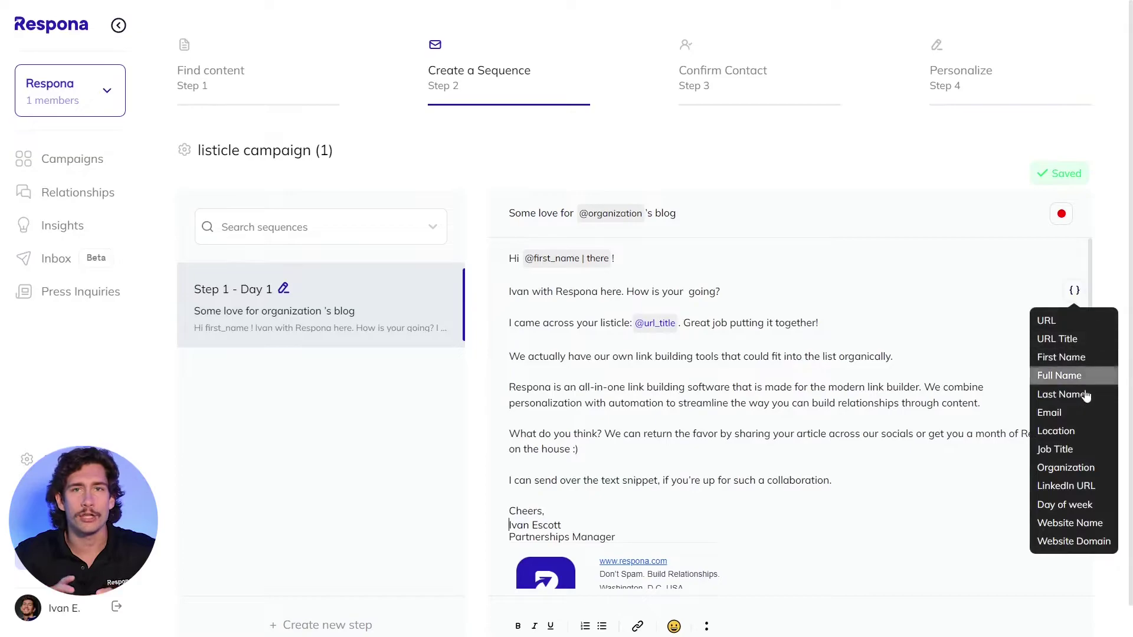
{"action": "left_click", "coordinate": [1078, 508]}
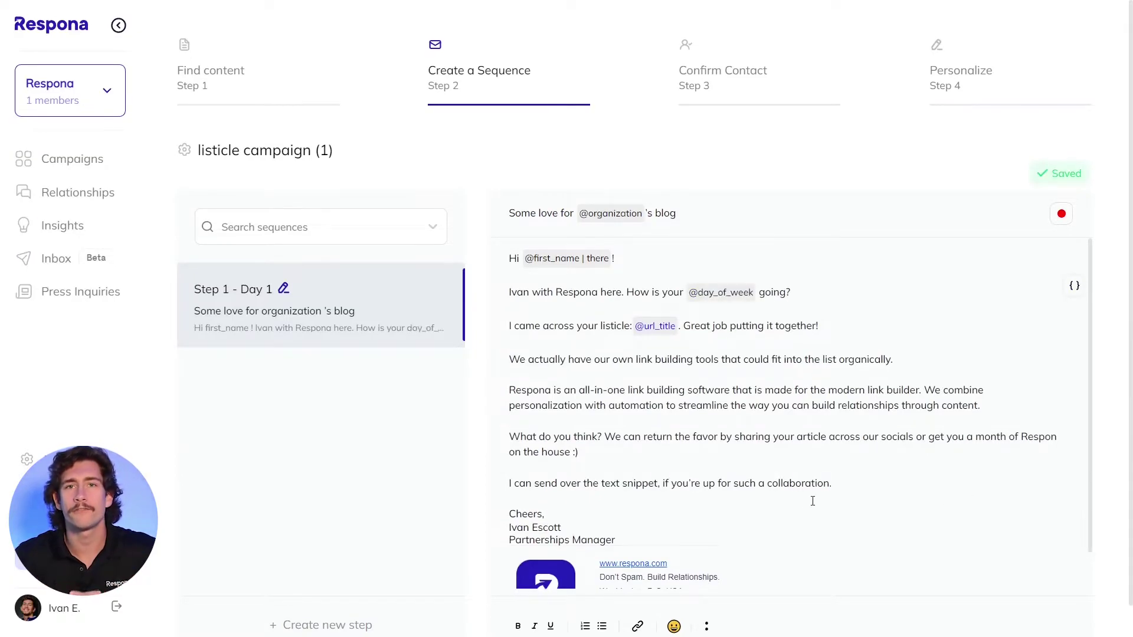
Add a Day 8 follow-up step to the sequence and paste its follow-up email text.
{"action": "scroll", "coordinate": [685, 492], "scroll_direction": "down", "scroll_amount": 1}
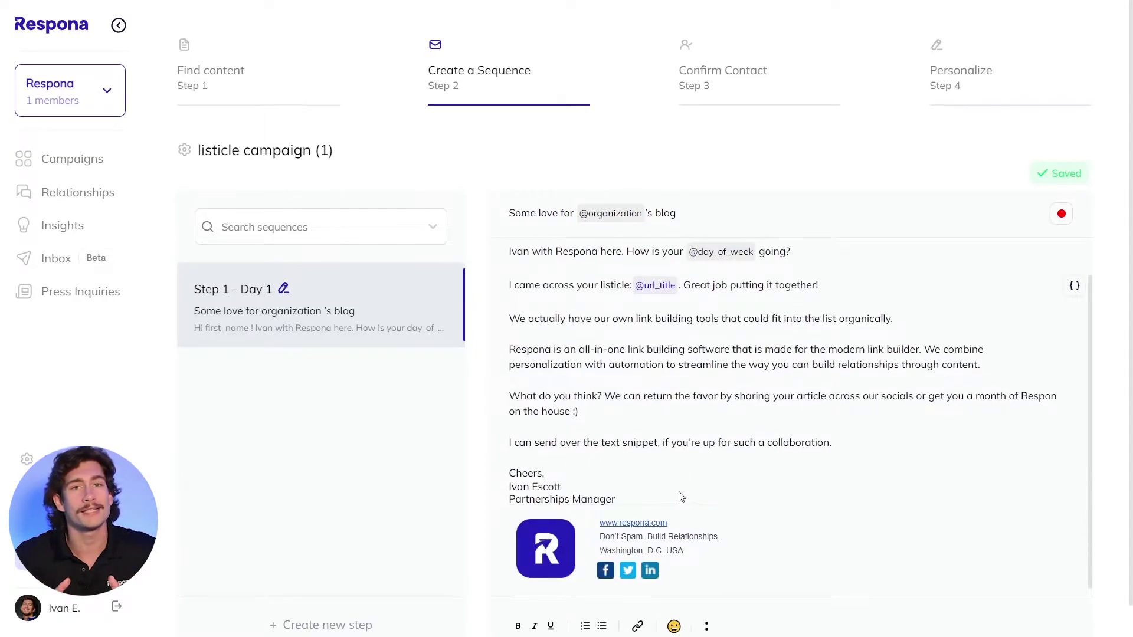
{"action": "scroll", "coordinate": [279, 469], "scroll_direction": "down", "scroll_amount": 1}
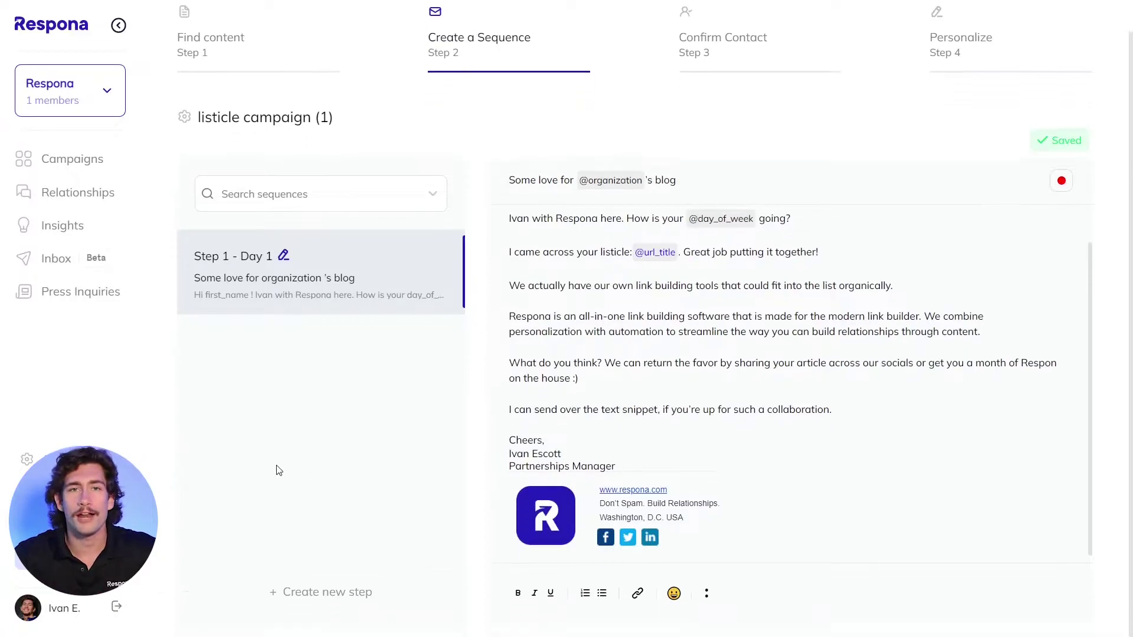
{"action": "left_click", "coordinate": [323, 591]}
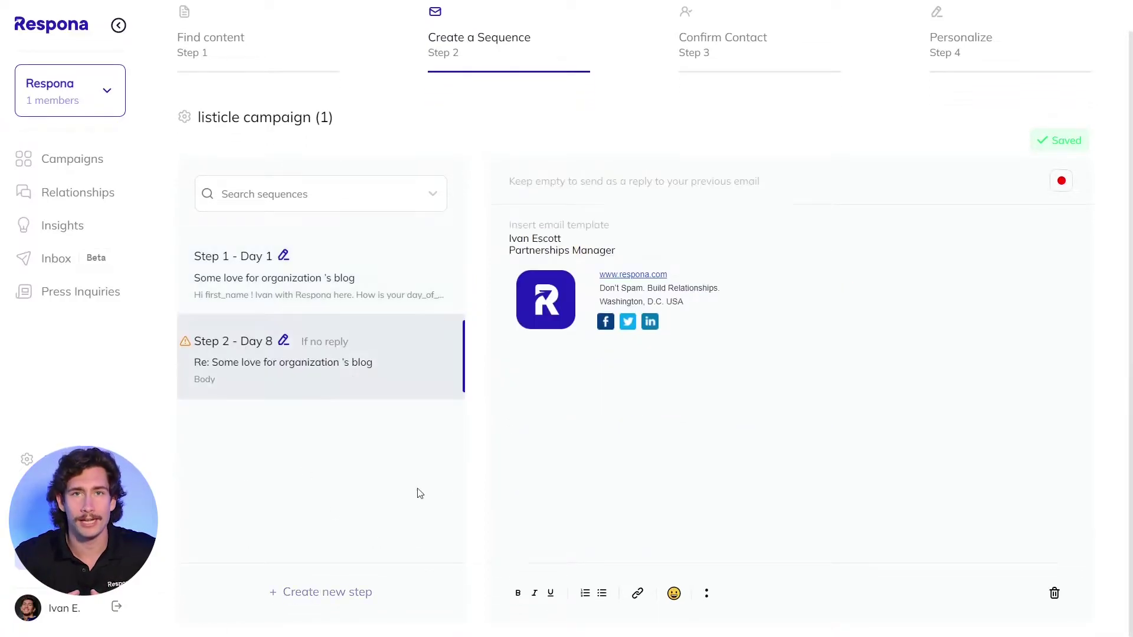
{"action": "type", "text": "Hi @first_name ,  Following up to see if you're willing to add us to your list post?  All the best,"}
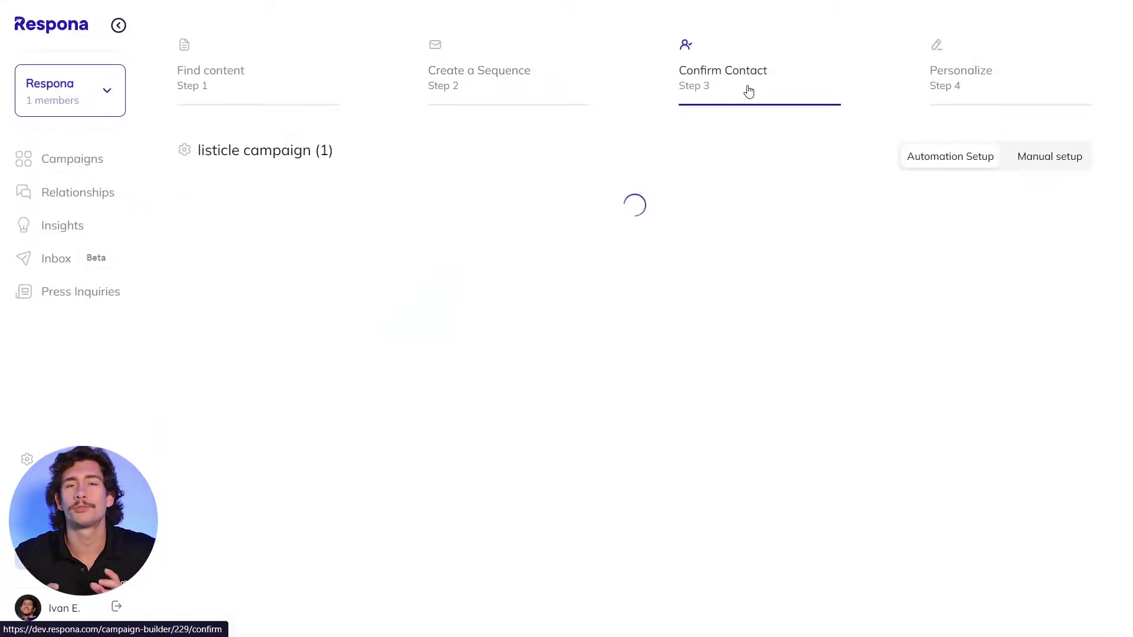
Try Hunter and Snovio, keep Respona as contact source, and find the writer only if they work there.
{"action": "left_click", "coordinate": [291, 285]}
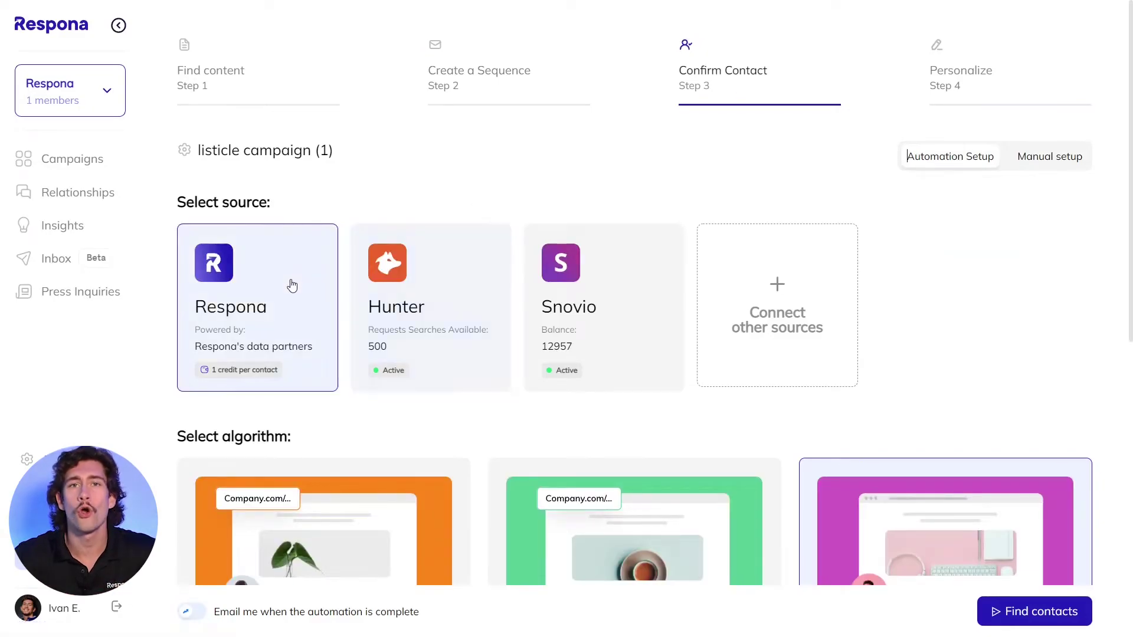
{"action": "left_click", "coordinate": [452, 281]}
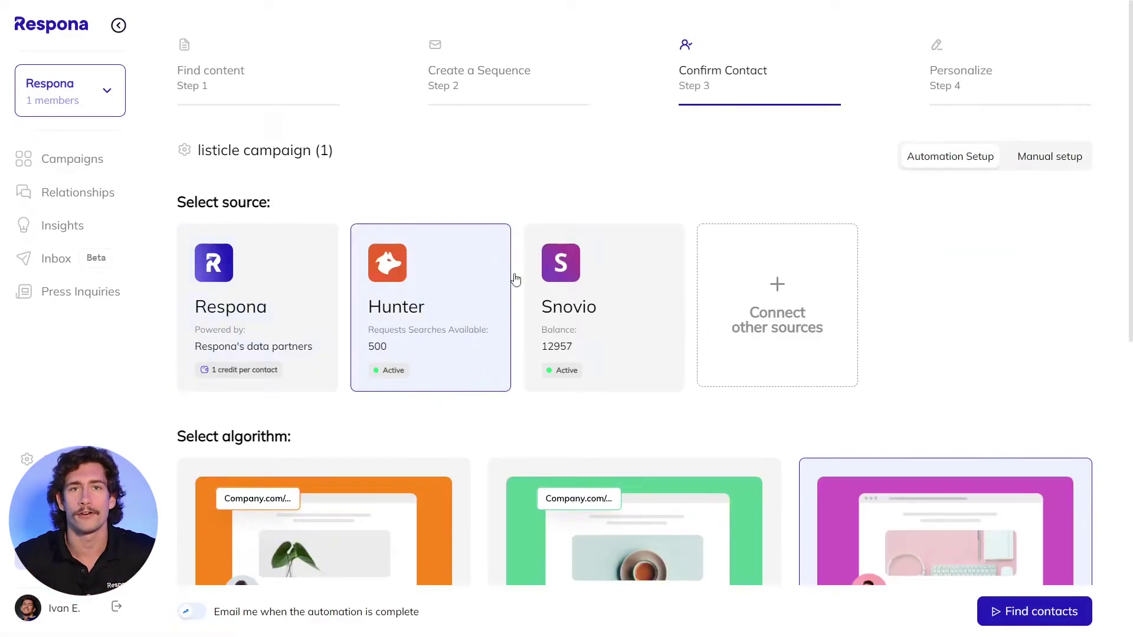
{"action": "left_click", "coordinate": [620, 292]}
{"action": "left_click", "coordinate": [292, 287]}
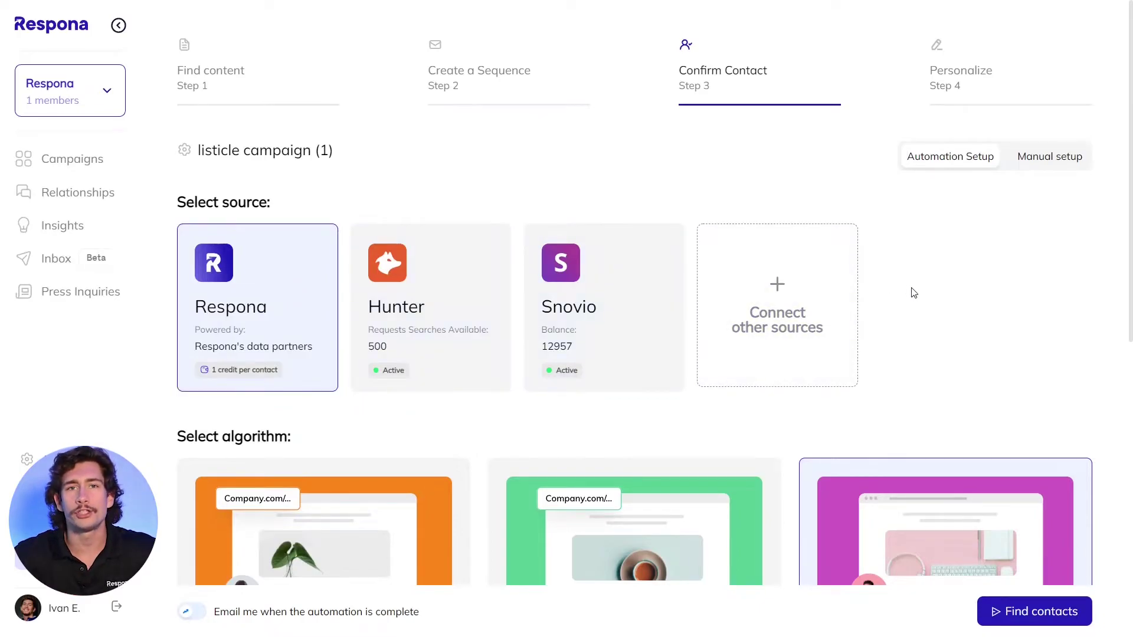
{"action": "scroll", "coordinate": [911, 295], "scroll_direction": "down", "scroll_amount": 4}
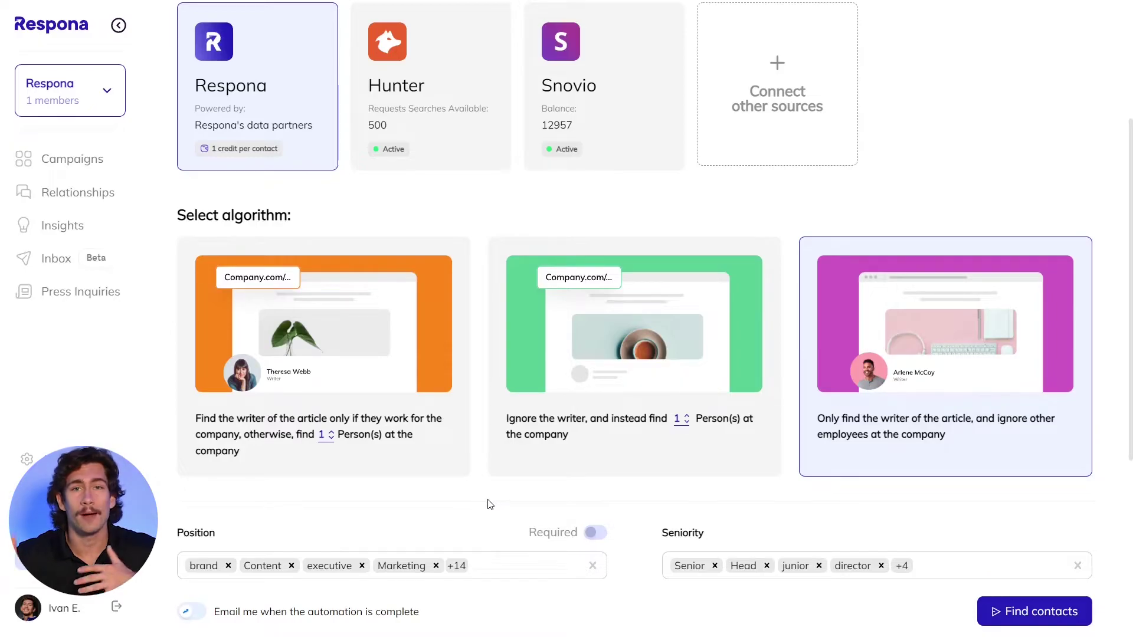
{"action": "left_click", "coordinate": [431, 446]}
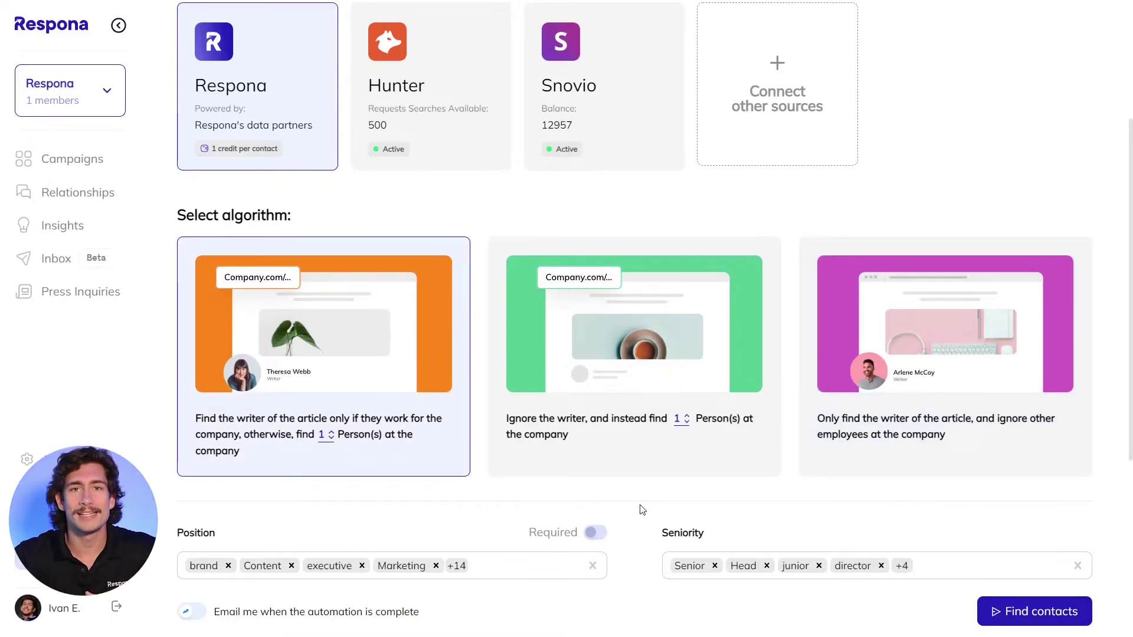
Review the Position tags and advanced settings for the contact search.
{"action": "scroll", "coordinate": [642, 510], "scroll_direction": "down", "scroll_amount": 5}
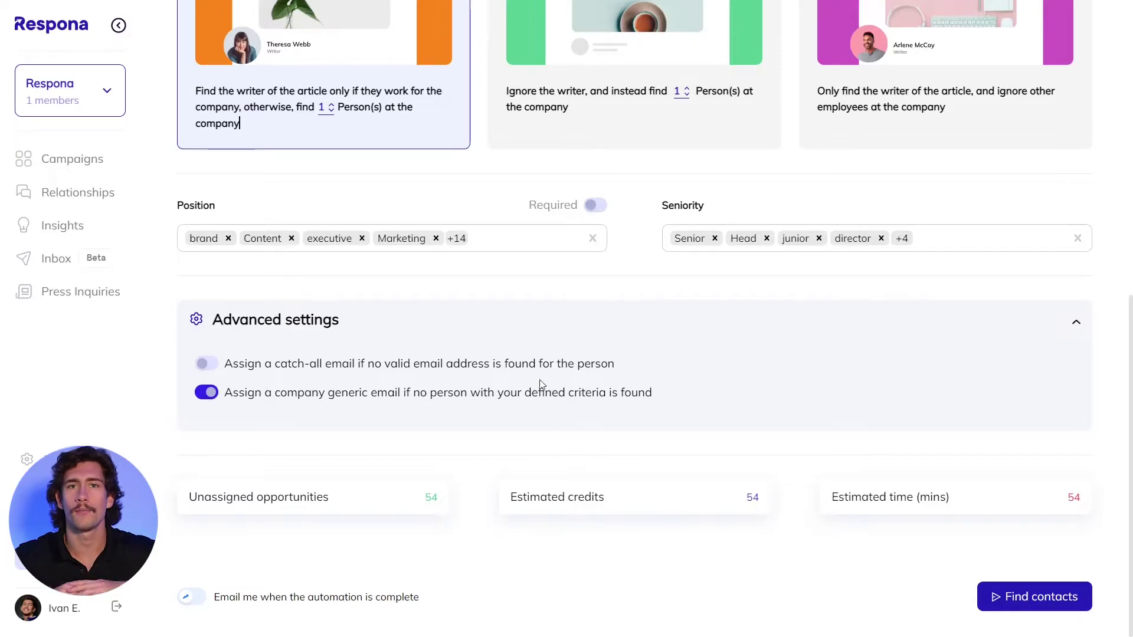
{"action": "mouse_move", "coordinate": [459, 238]}
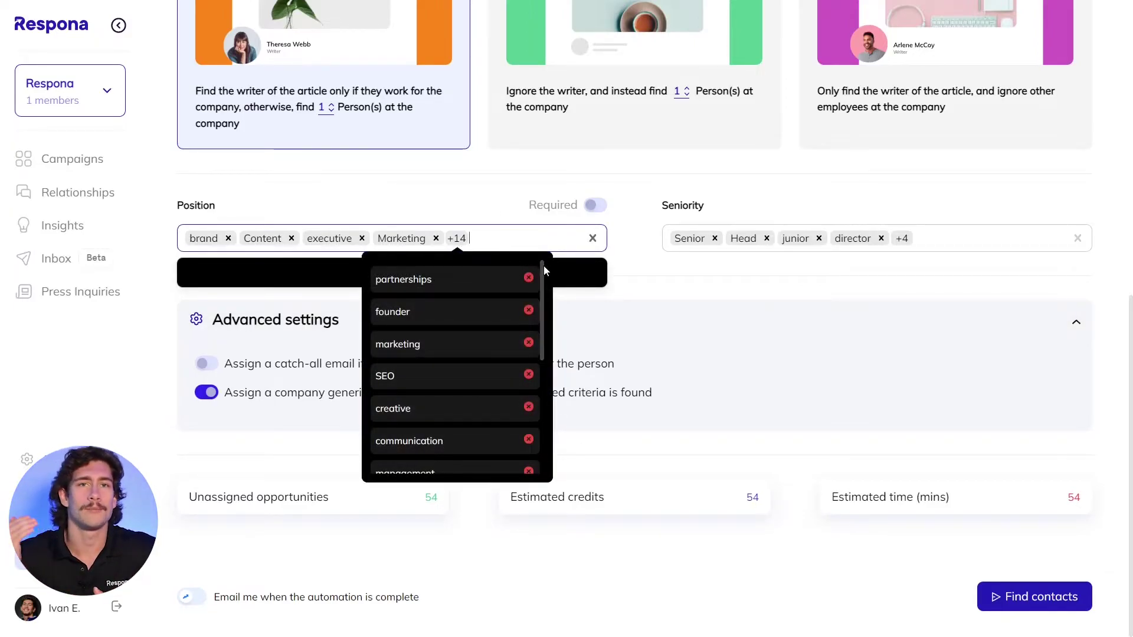
{"action": "left_click_drag", "start_coordinate": [543, 267], "coordinate": [545, 323]}
{"action": "scroll", "coordinate": [555, 364], "scroll_direction": "down", "scroll_amount": 1}
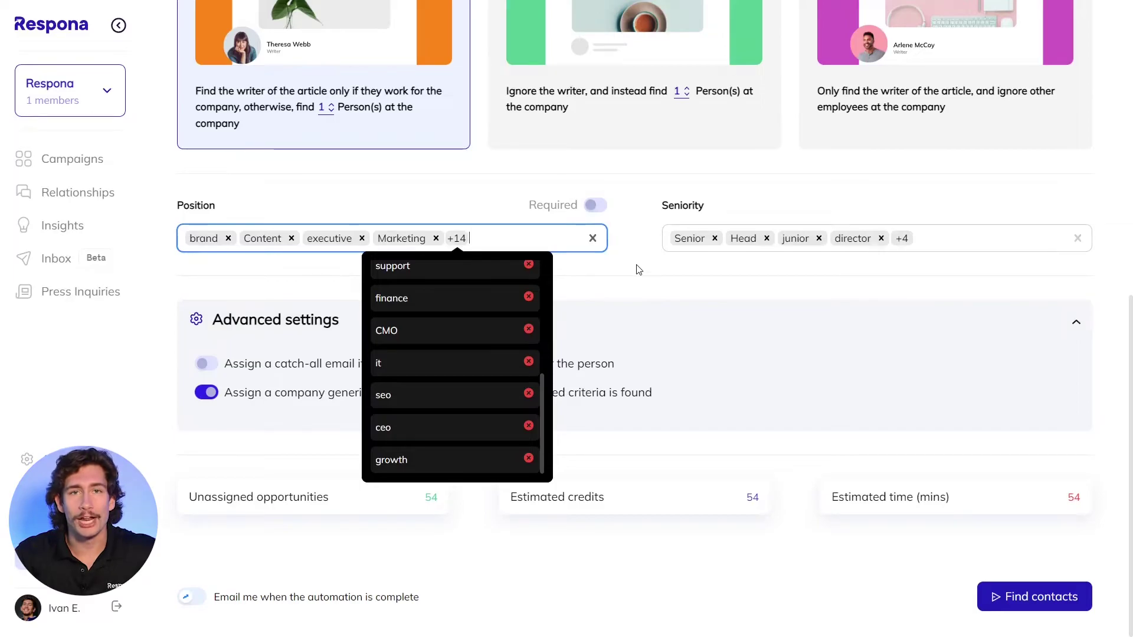
{"action": "key", "text": "Tab"}
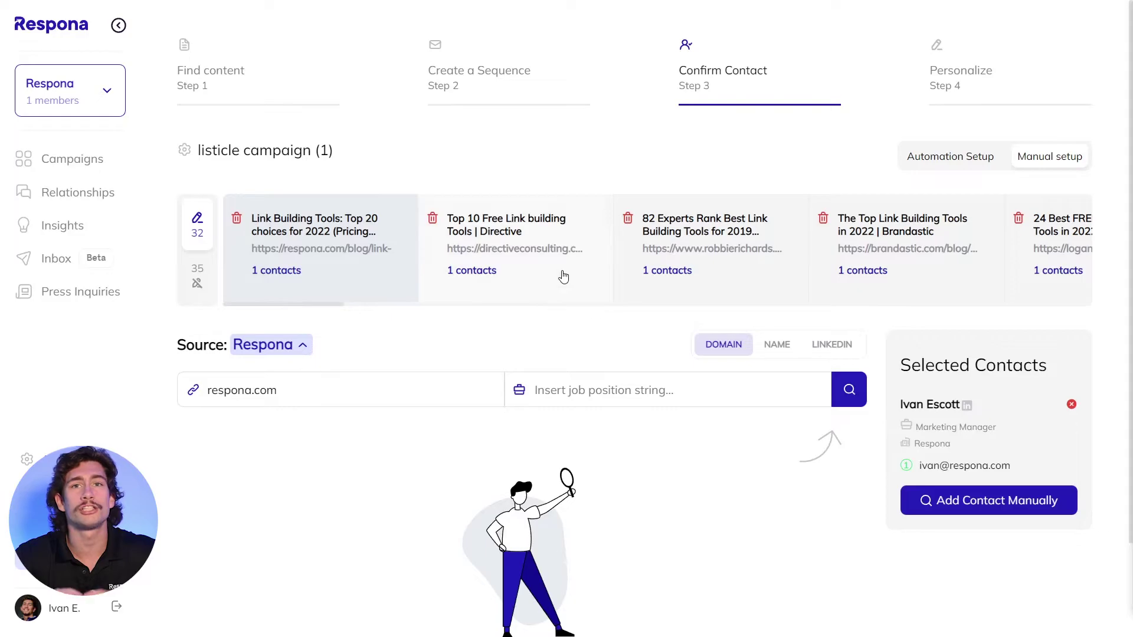
Search the respona.com domain and assign another found contact to the first article.
{"action": "left_click", "coordinate": [564, 278]}
{"action": "left_click", "coordinate": [387, 267]}
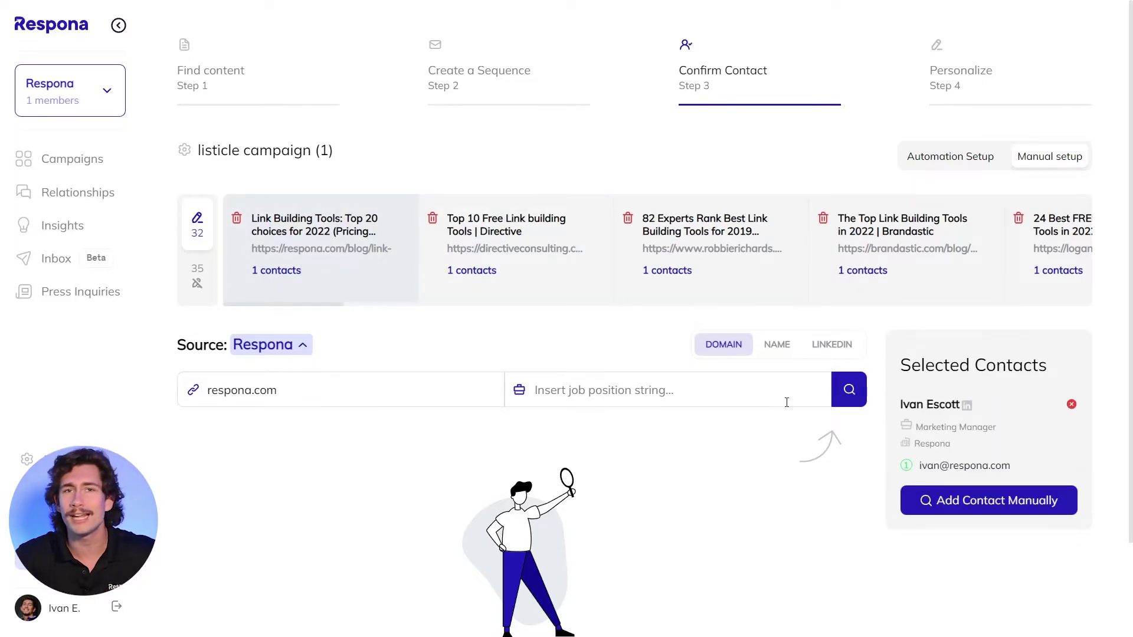
{"action": "left_click", "coordinate": [854, 396]}
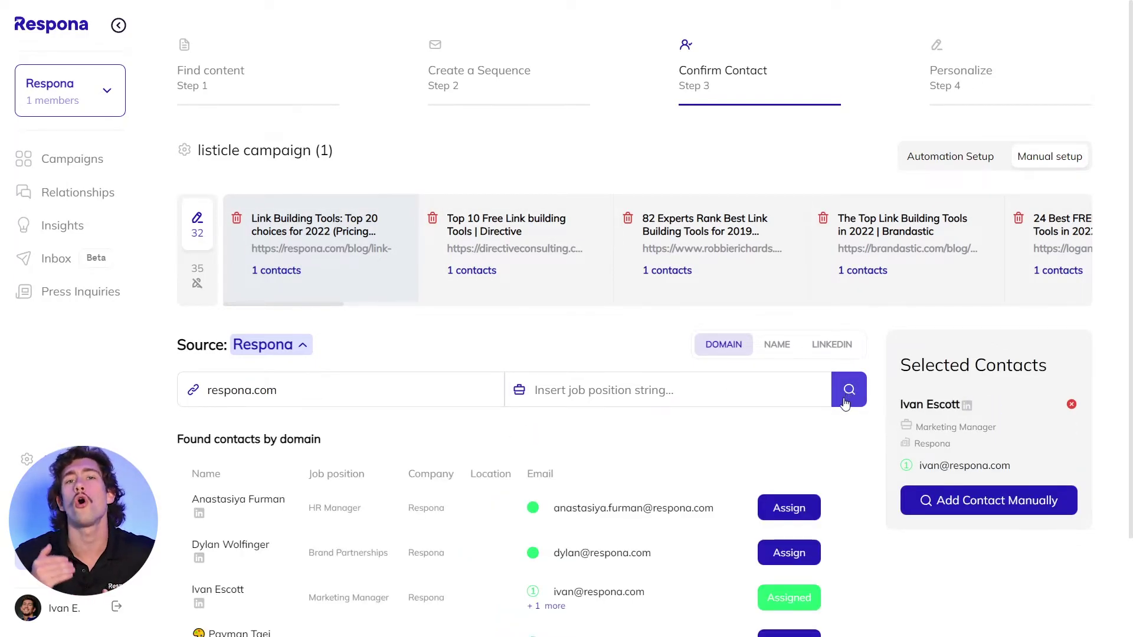
{"action": "scroll", "coordinate": [845, 404], "scroll_direction": "down", "scroll_amount": 1}
{"action": "left_click", "coordinate": [791, 479]}
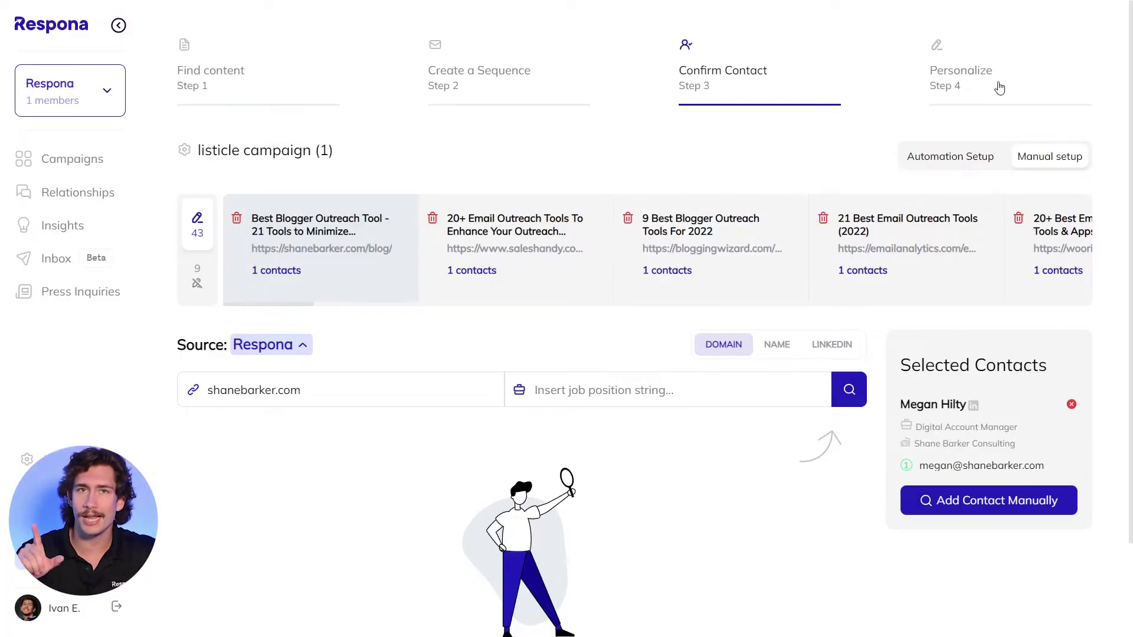
{"action": "left_click", "coordinate": [999, 87]}
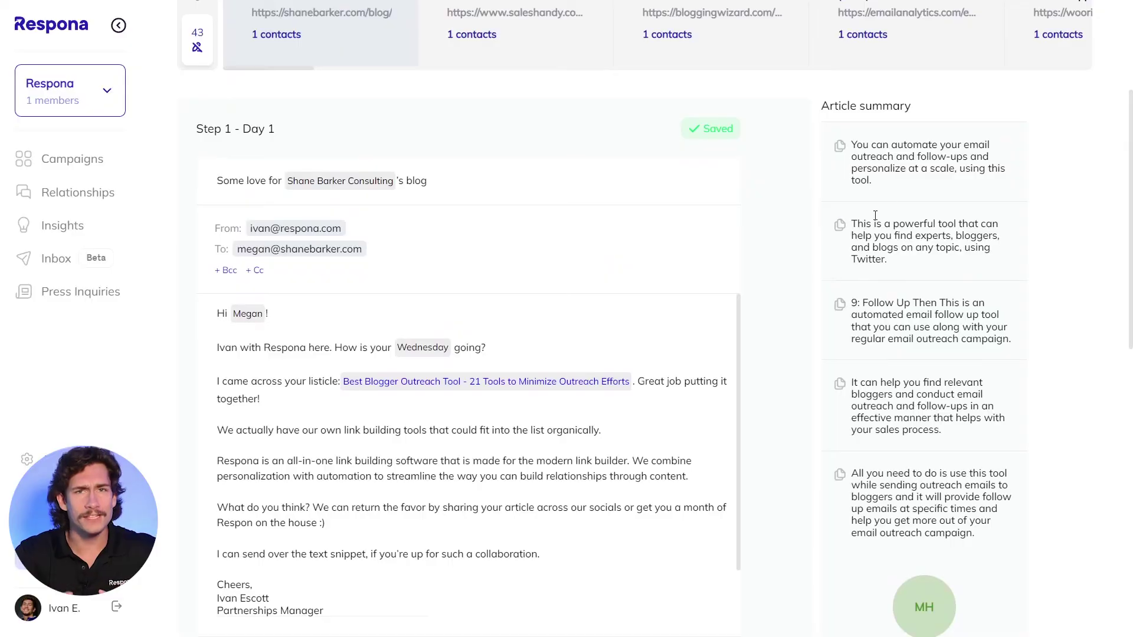
After 'organically.', add 'We also automate your email outreach and follow-ups and personalize at a scale!'.
{"action": "left_click_drag", "start_coordinate": [893, 140], "coordinate": [956, 171]}
{"action": "key", "text": "ctrl+c"}
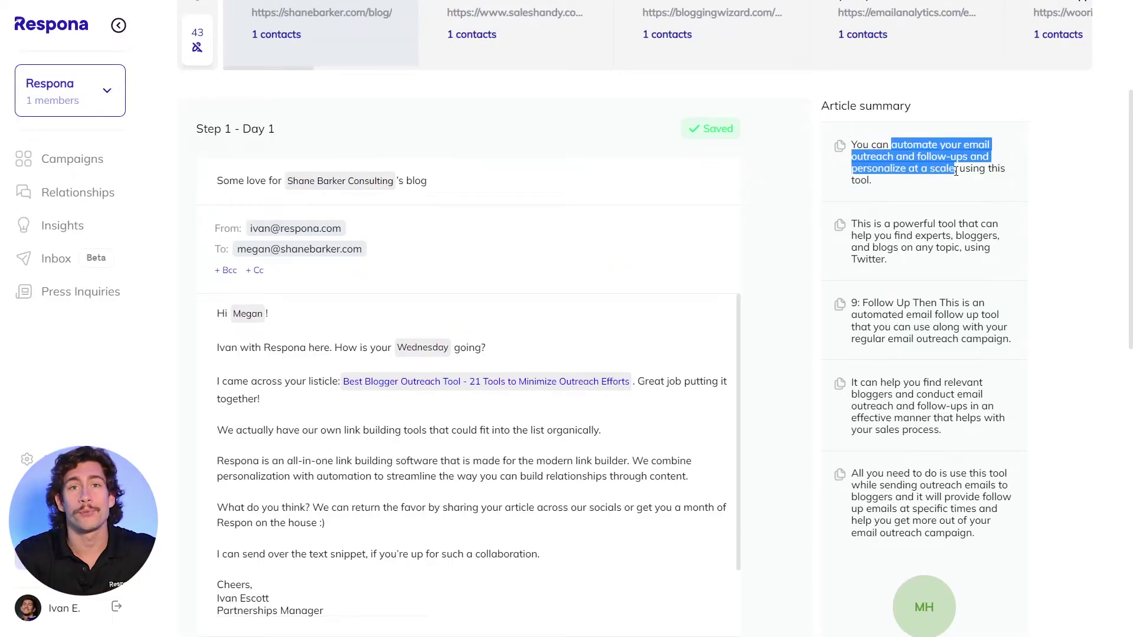
{"action": "left_click", "coordinate": [625, 414]}
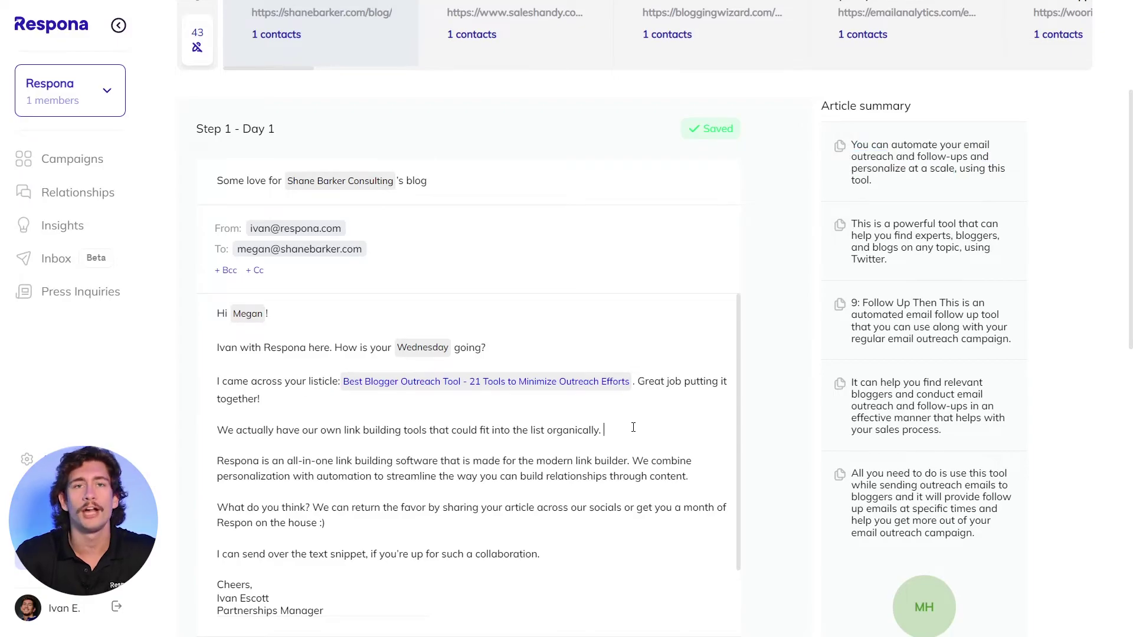
{"action": "type", "text": "We also"}
{"action": "key", "text": "ctrl+v"}
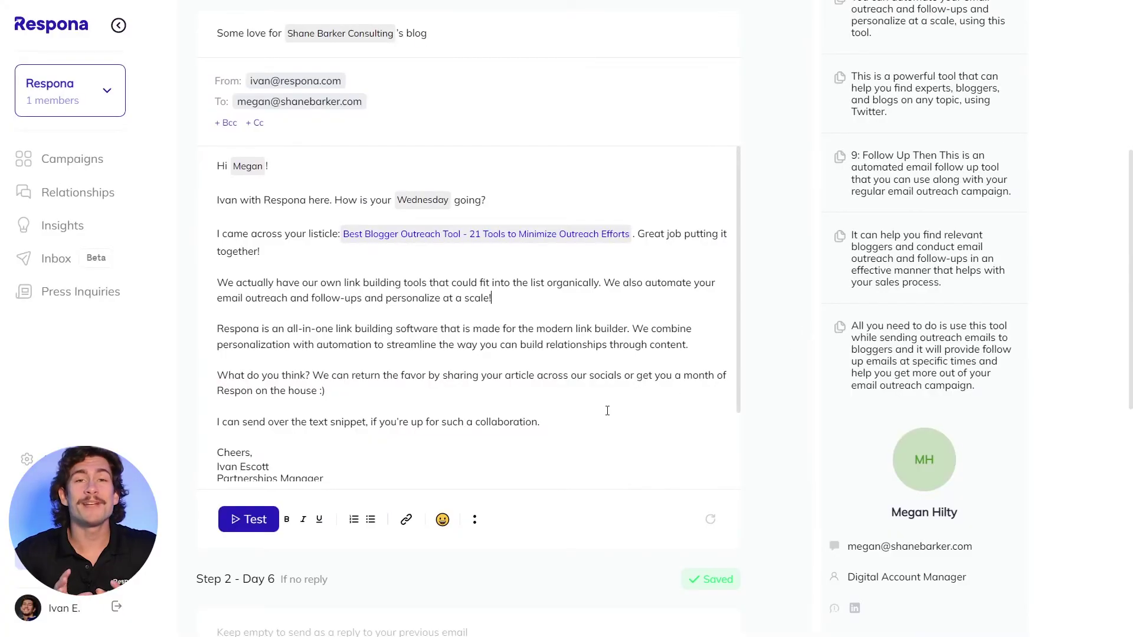
Send a test email to the sender's address and verify the emails against the flagging criteria.
{"action": "left_click", "coordinate": [255, 518]}
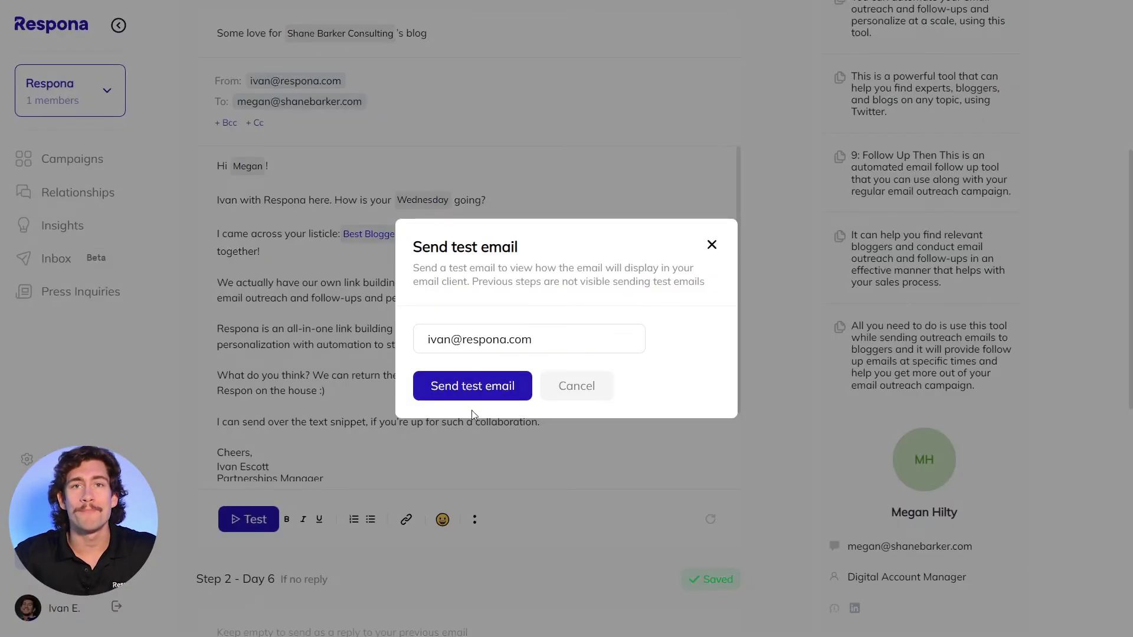
{"action": "left_click", "coordinate": [489, 389]}
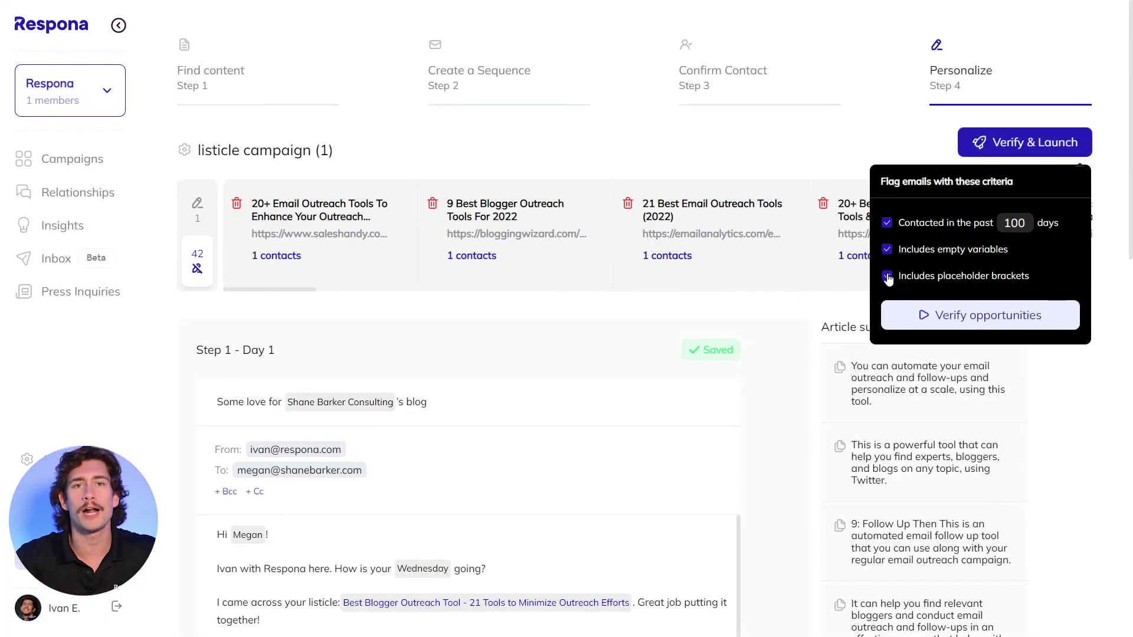
{"action": "left_click", "coordinate": [902, 307]}
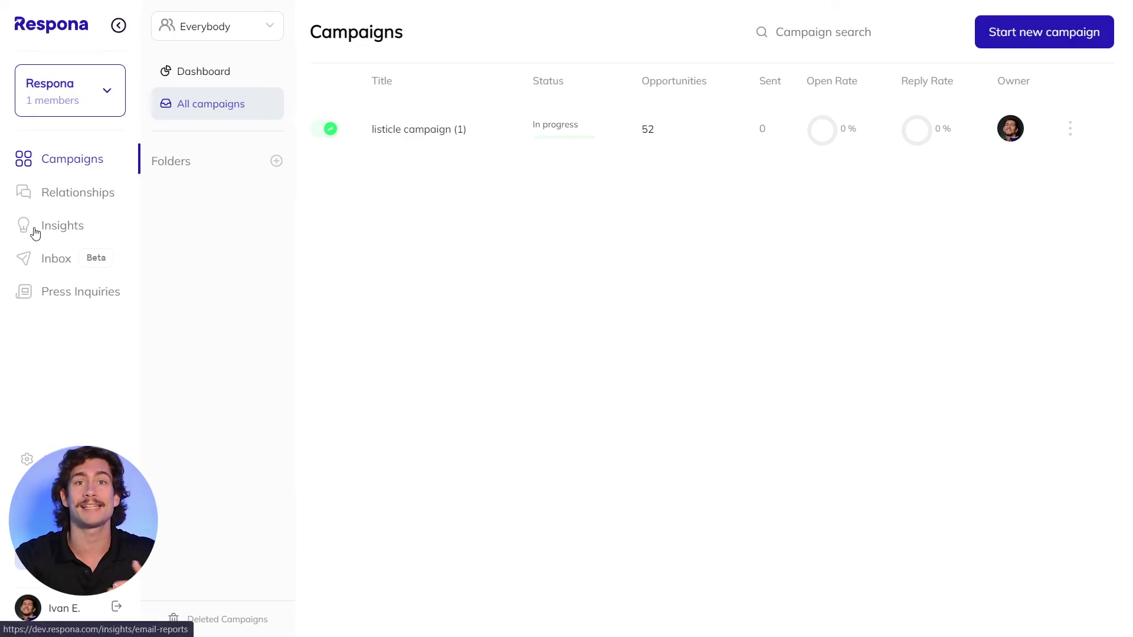
Open the test outreach thread in the Inbox to view its full personalized message with the automation line.
{"action": "left_click", "coordinate": [62, 269]}
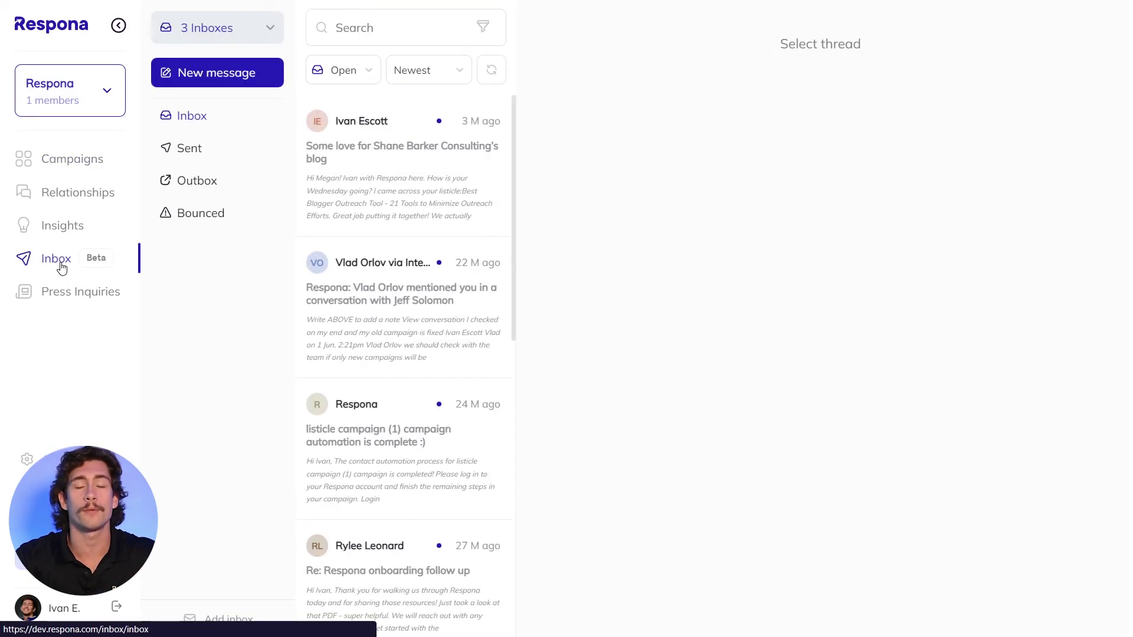
{"action": "left_click", "coordinate": [375, 172]}
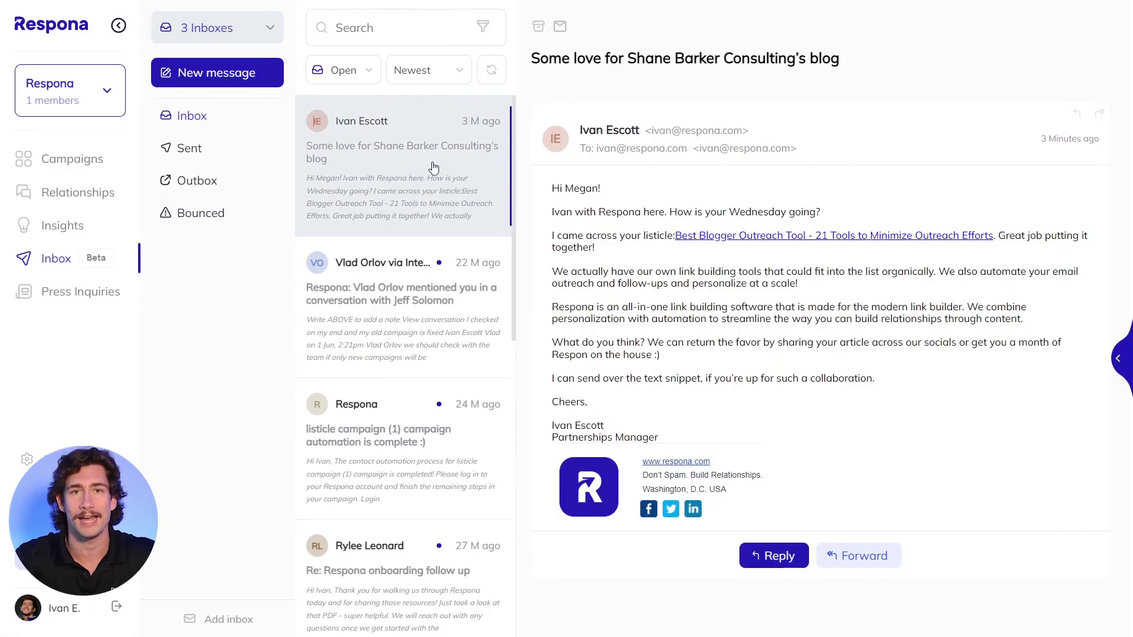